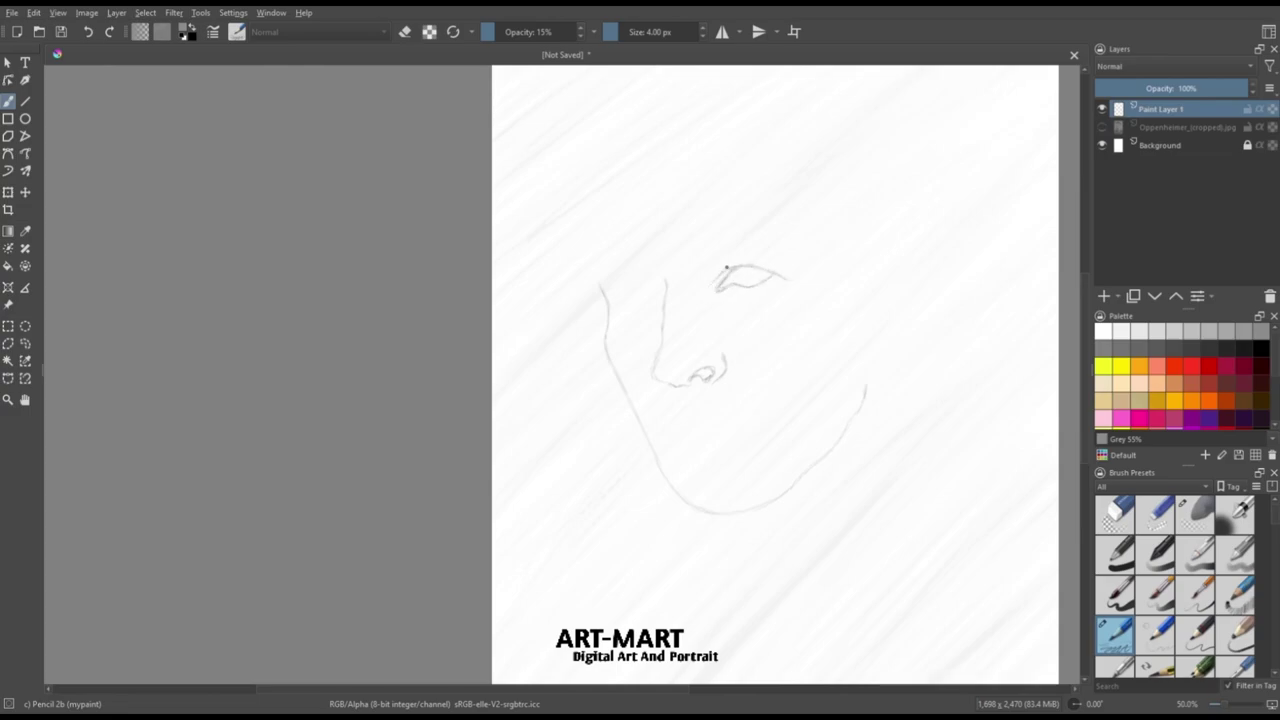
Sketch the lids and irises of both eyes with the 4 px Pencil 2b brush.
{"action": "left_click_drag", "start_coordinate": [714, 286], "coordinate": [771, 274]}
{"action": "left_click_drag", "start_coordinate": [614, 292], "coordinate": [658, 289]}
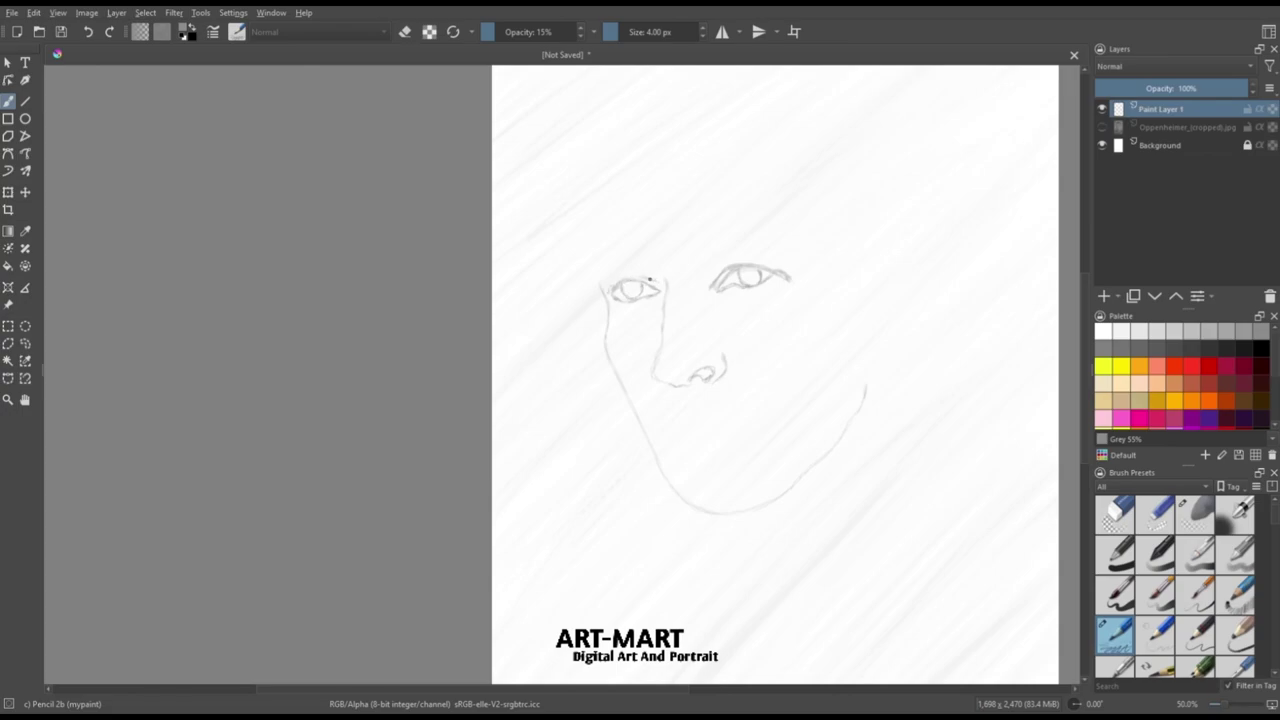
Soften the nose contour with the soft eraser, then redraw the nose bridge and touch up the left-hand eye with Pencil 2b.
{"action": "left_click", "coordinate": [1195, 515]}
{"action": "left_click_drag", "start_coordinate": [668, 397], "coordinate": [655, 370]}
{"action": "left_click", "coordinate": [1155, 515]}
{"action": "left_click", "coordinate": [1115, 635]}
{"action": "key", "text": "ctrl+plus"}
{"action": "key", "text": "ctrl+plus"}
{"action": "mouse_move", "coordinate": [760, 328]}
{"action": "left_mouse_down"}
{"action": "mouse_move", "coordinate": [752, 382]}
{"action": "mouse_move", "coordinate": [764, 386]}
{"action": "left_mouse_up"}
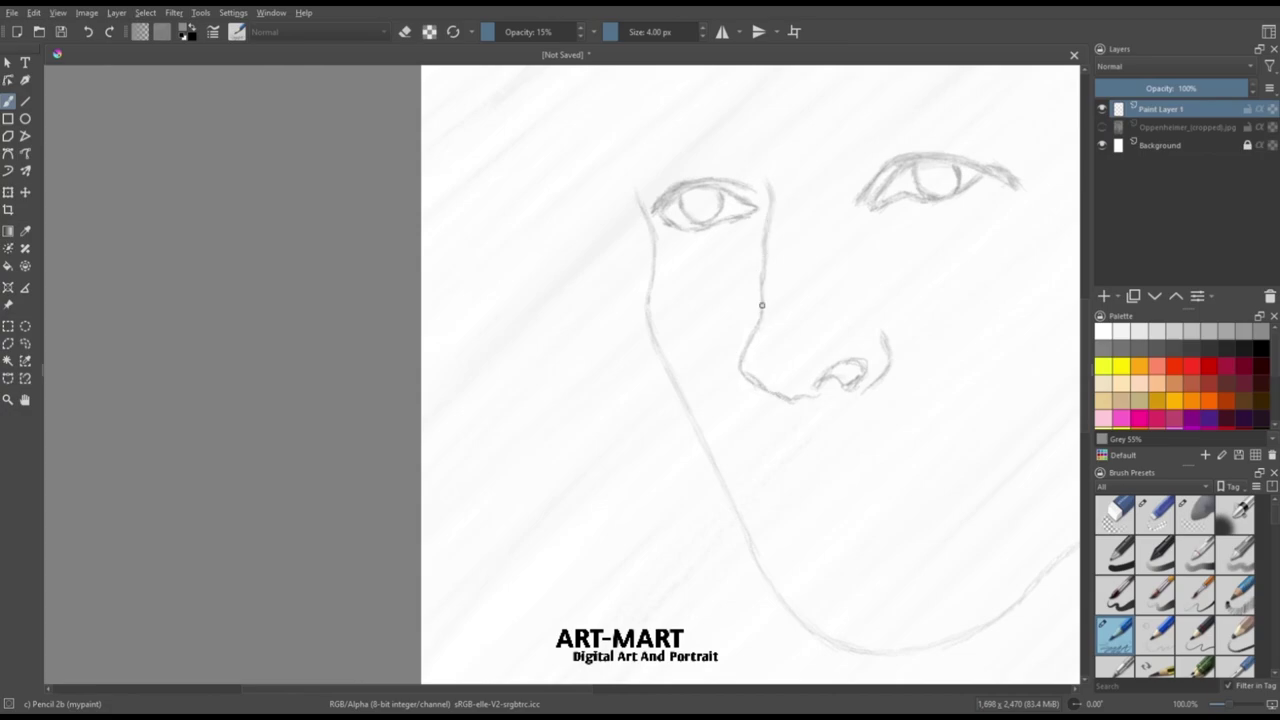
{"action": "left_click_drag", "start_coordinate": [660, 216], "coordinate": [675, 226]}
Darken the nose bridge, the nose tip and the nostril with pencil strokes.
{"action": "key", "text": "ctrl+minus"}
{"action": "key", "text": "ctrl+minus"}
{"action": "key", "text": "ctrl+minus"}
{"action": "key", "text": "ctrl+plus"}
{"action": "key", "text": "ctrl+plus"}
{"action": "left_click_drag", "start_coordinate": [573, 357], "coordinate": [575, 378]}
{"action": "left_click_drag", "start_coordinate": [653, 321], "coordinate": [667, 383]}
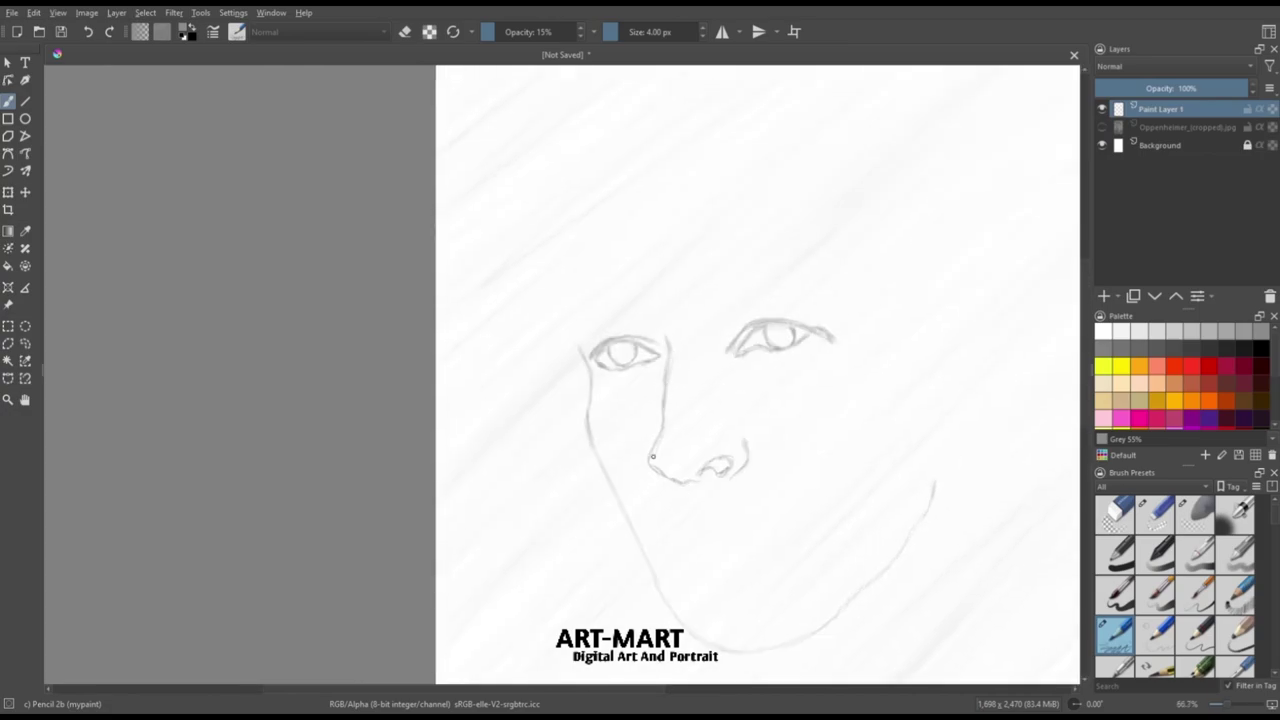
{"action": "mouse_move", "coordinate": [653, 456]}
{"action": "left_mouse_down"}
{"action": "mouse_move", "coordinate": [702, 481]}
{"action": "mouse_move", "coordinate": [728, 460]}
{"action": "left_mouse_up"}
{"action": "left_click_drag", "start_coordinate": [670, 360], "coordinate": [670, 372]}
{"action": "left_click_drag", "start_coordinate": [720, 490], "coordinate": [681, 361]}
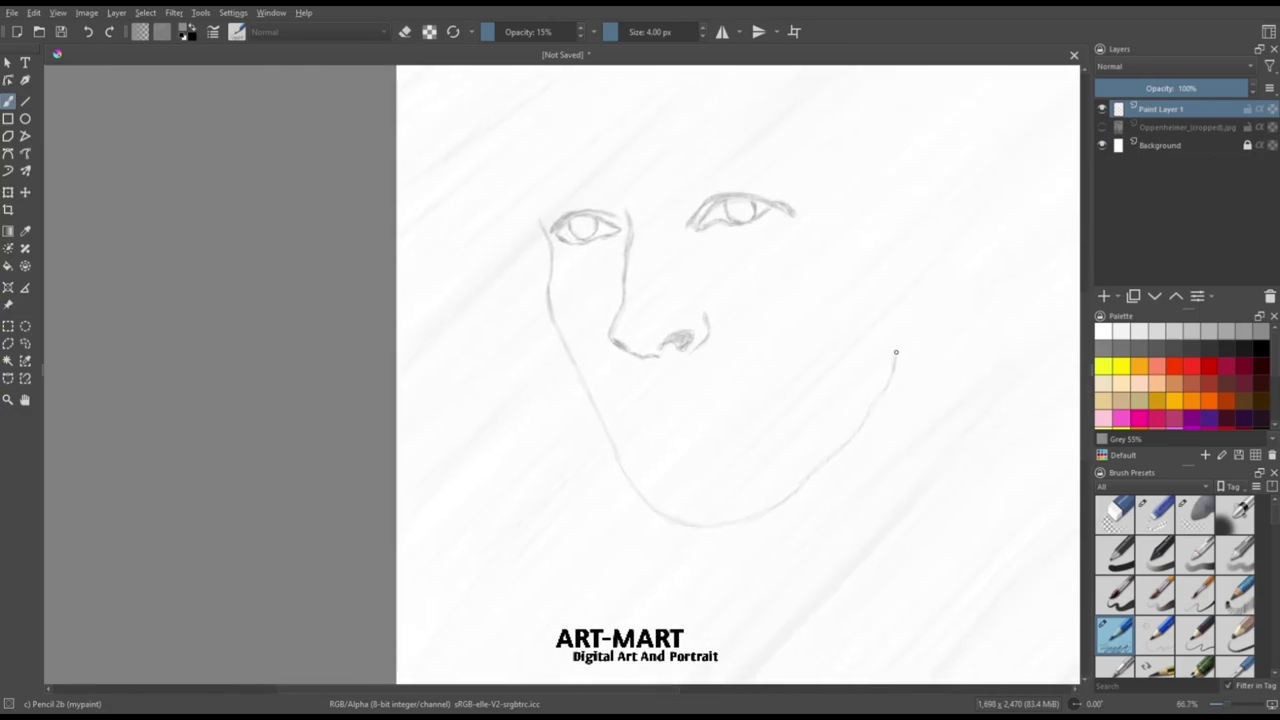
Strengthen the upper end of the jaw line and draw the line between the lips.
{"action": "left_click_drag", "start_coordinate": [894, 355], "coordinate": [870, 417]}
{"action": "left_click_drag", "start_coordinate": [745, 408], "coordinate": [757, 403]}
{"action": "left_click_drag", "start_coordinate": [632, 410], "coordinate": [740, 409]}
Reduce the pencil to 3 px and sketch the contours of the lower and upper lips.
{"action": "key", "text": "["}
{"action": "key", "text": "["}
{"action": "key", "text": "["}
{"action": "left_click_drag", "start_coordinate": [640, 420], "coordinate": [660, 428]}
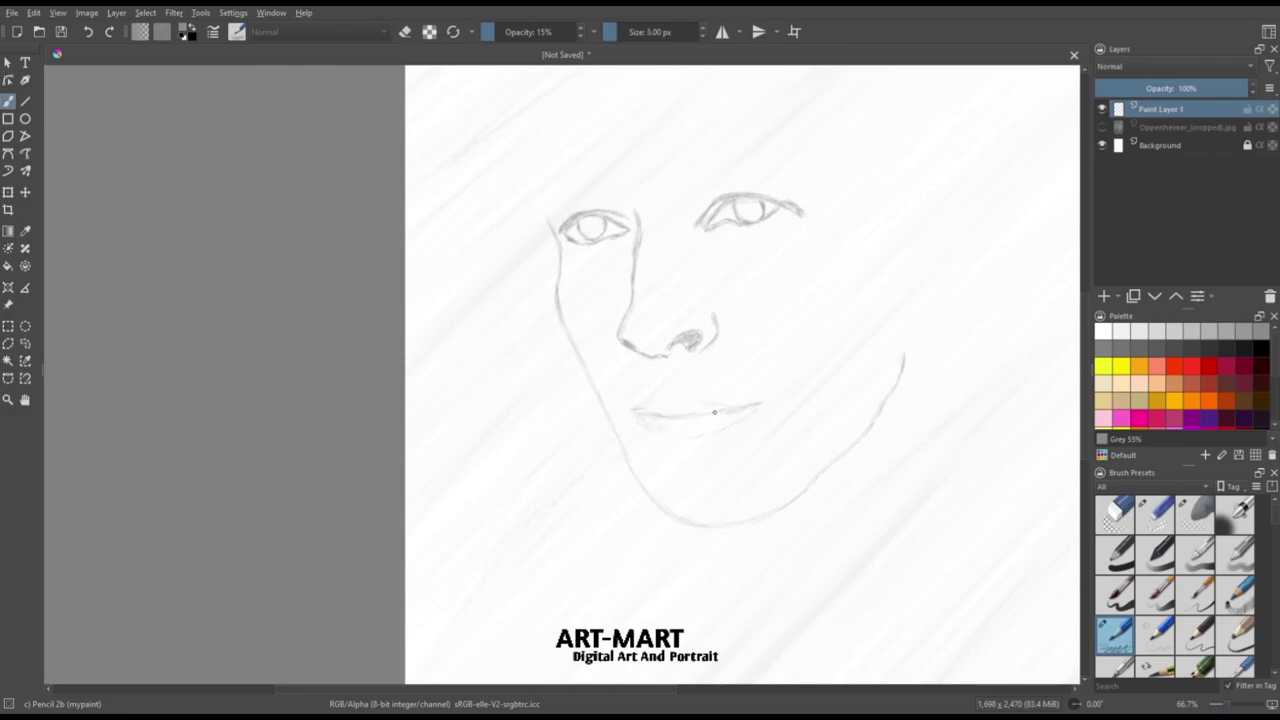
{"action": "scroll", "coordinate": [745, 405], "scroll_direction": "up", "scroll_amount": 2}
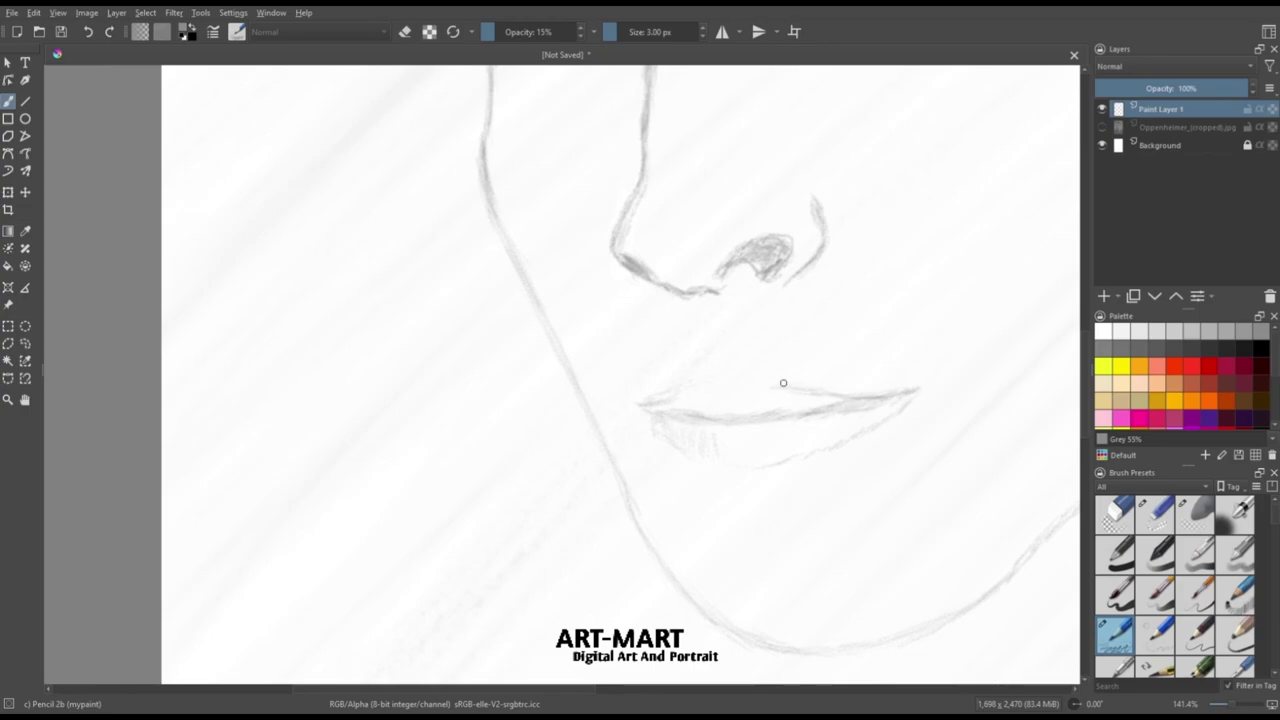
{"action": "left_click_drag", "start_coordinate": [832, 395], "coordinate": [886, 390]}
Lighten the middle of the upper lip with the Eraser Soft brush and return to Pencil 2b.
{"action": "key", "text": "e"}
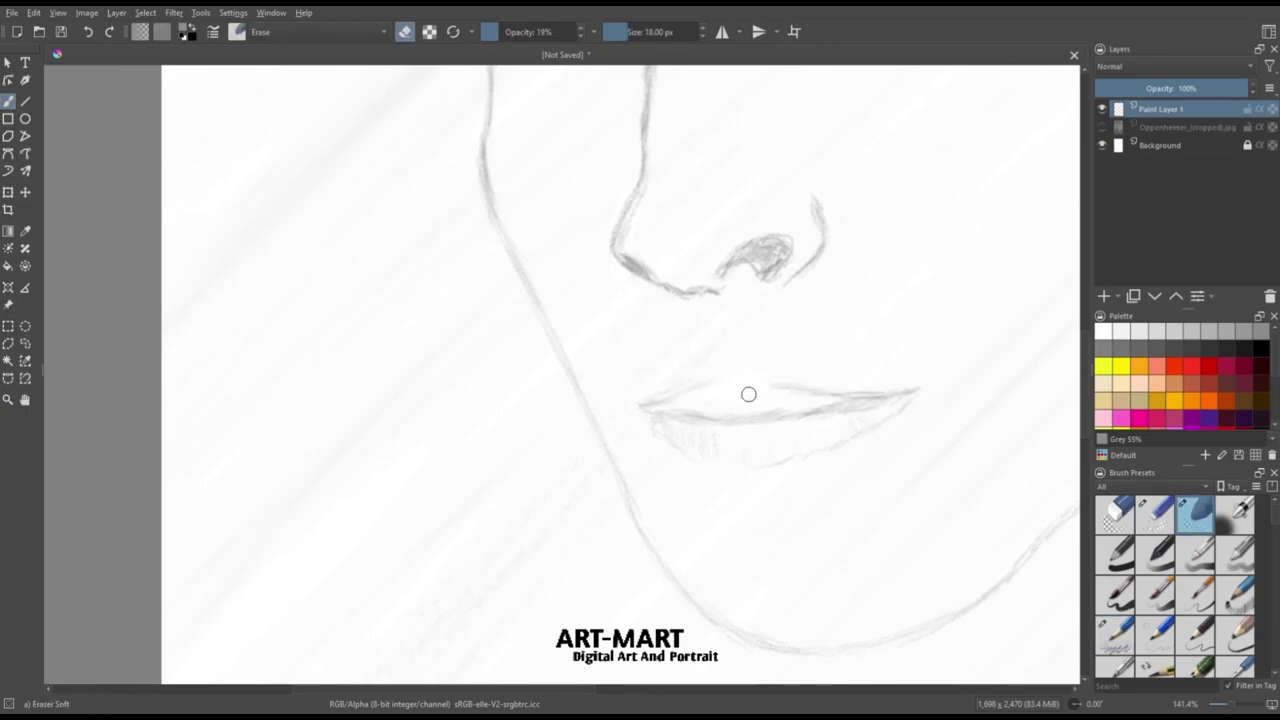
{"action": "left_click", "coordinate": [1115, 635]}
{"action": "left_click", "coordinate": [1195, 515]}
{"action": "mouse_move", "coordinate": [760, 408]}
{"action": "left_mouse_down"}
{"action": "mouse_move", "coordinate": [733, 410]}
{"action": "mouse_move", "coordinate": [778, 403]}
{"action": "left_mouse_up"}
{"action": "left_click", "coordinate": [1115, 635]}
Draw the left-hand forehead contour and lightly sketch the left-hand eyebrow.
{"action": "key", "text": "ctrl+minus"}
{"action": "key", "text": "ctrl+minus"}
{"action": "key", "text": "ctrl+minus"}
{"action": "left_click_drag", "start_coordinate": [760, 308], "coordinate": [854, 387]}
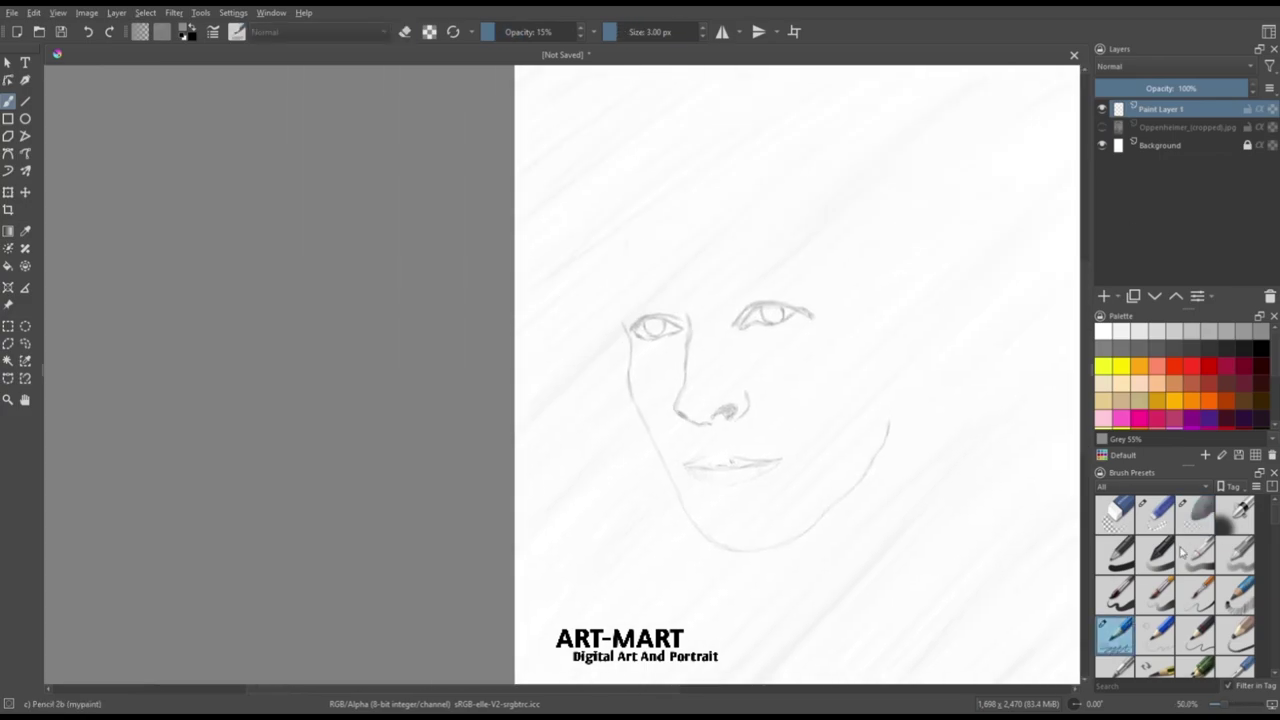
{"action": "key", "text": "ctrl+plus"}
{"action": "mouse_move", "coordinate": [642, 188]}
{"action": "left_mouse_down"}
{"action": "mouse_move", "coordinate": [610, 146]}
{"action": "mouse_move", "coordinate": [574, 256]}
{"action": "left_mouse_up"}
{"action": "mouse_move", "coordinate": [600, 173]}
{"action": "left_mouse_down"}
{"action": "mouse_move", "coordinate": [594, 260]}
{"action": "mouse_move", "coordinate": [513, 244]}
{"action": "left_mouse_up"}
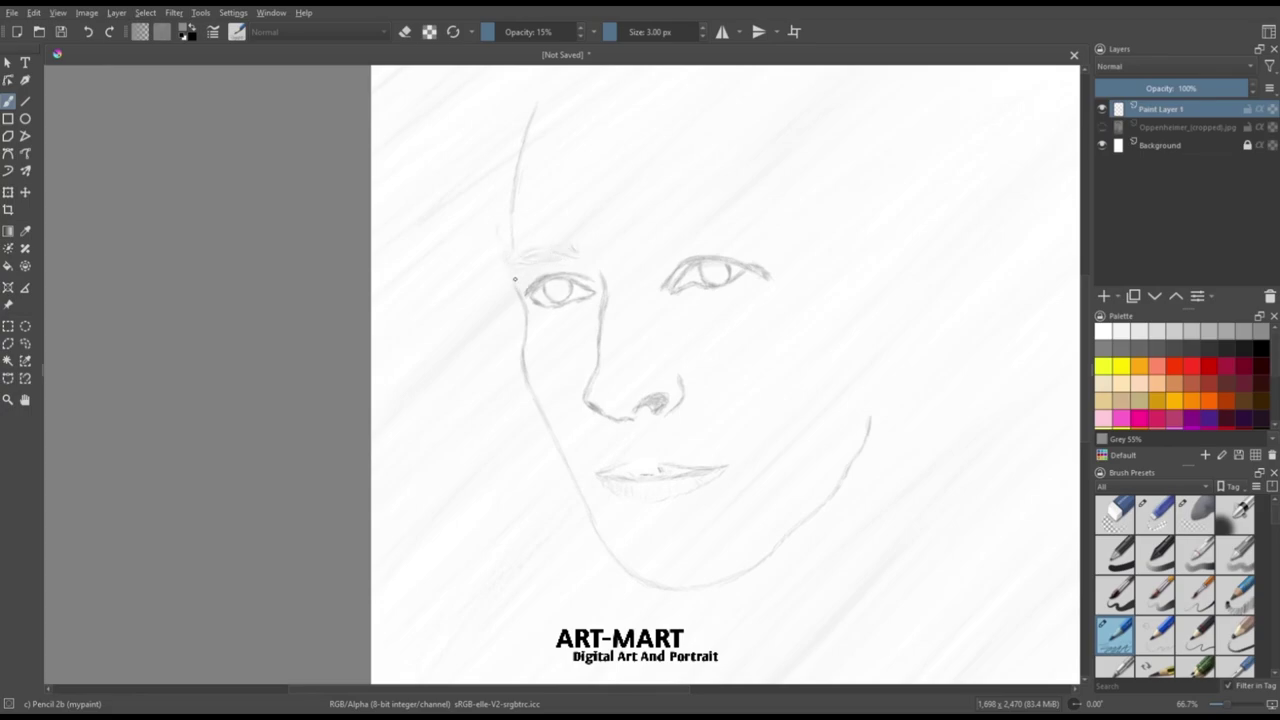
Set the pencil to 5 px, build up the left-hand eyebrow and hatch in the right-hand one.
{"action": "scroll", "coordinate": [519, 253], "scroll_direction": "down", "scroll_amount": 1}
{"action": "key", "text": "bracketright"}
{"action": "key", "text": "bracketright"}
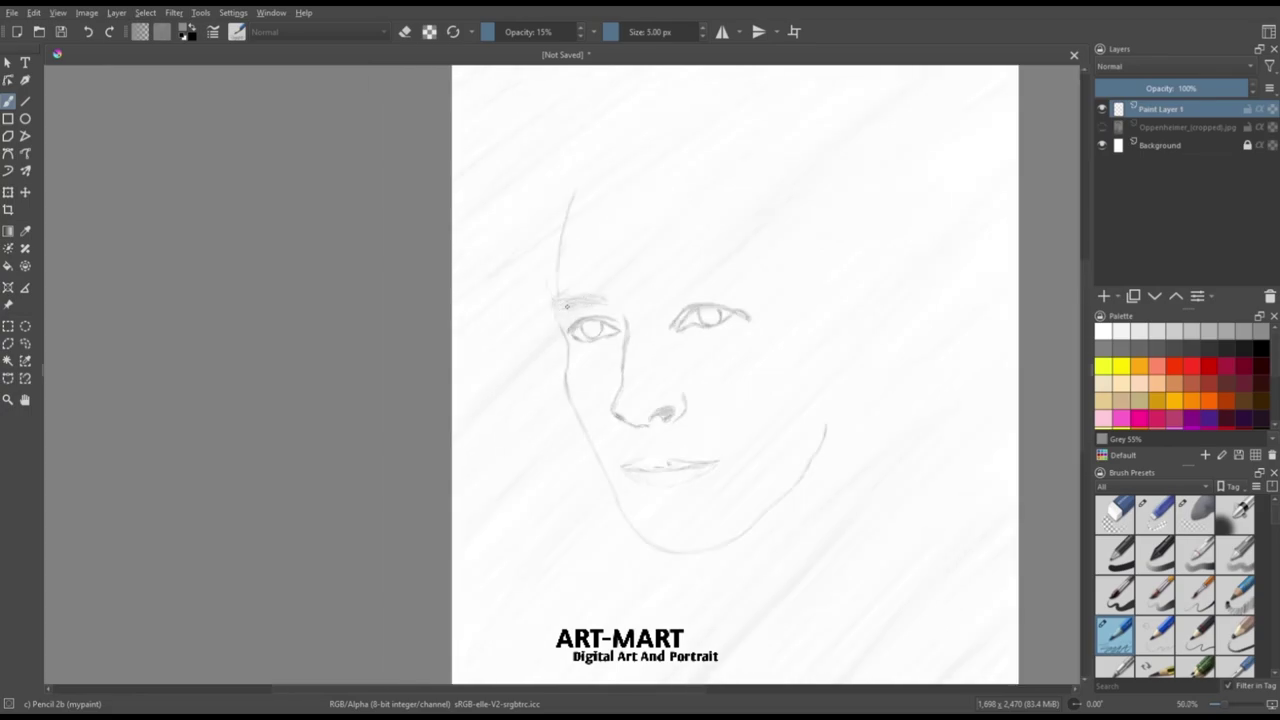
{"action": "left_click_drag", "start_coordinate": [603, 299], "coordinate": [558, 304]}
{"action": "left_click_drag", "start_coordinate": [755, 280], "coordinate": [758, 298]}
Darken both eyebrows with 5 px pencil strokes and outline the ear.
{"action": "key", "text": "bracketleft"}
{"action": "key", "text": "bracketleft"}
{"action": "key", "text": "bracketleft"}
{"action": "key", "text": "bracketleft"}
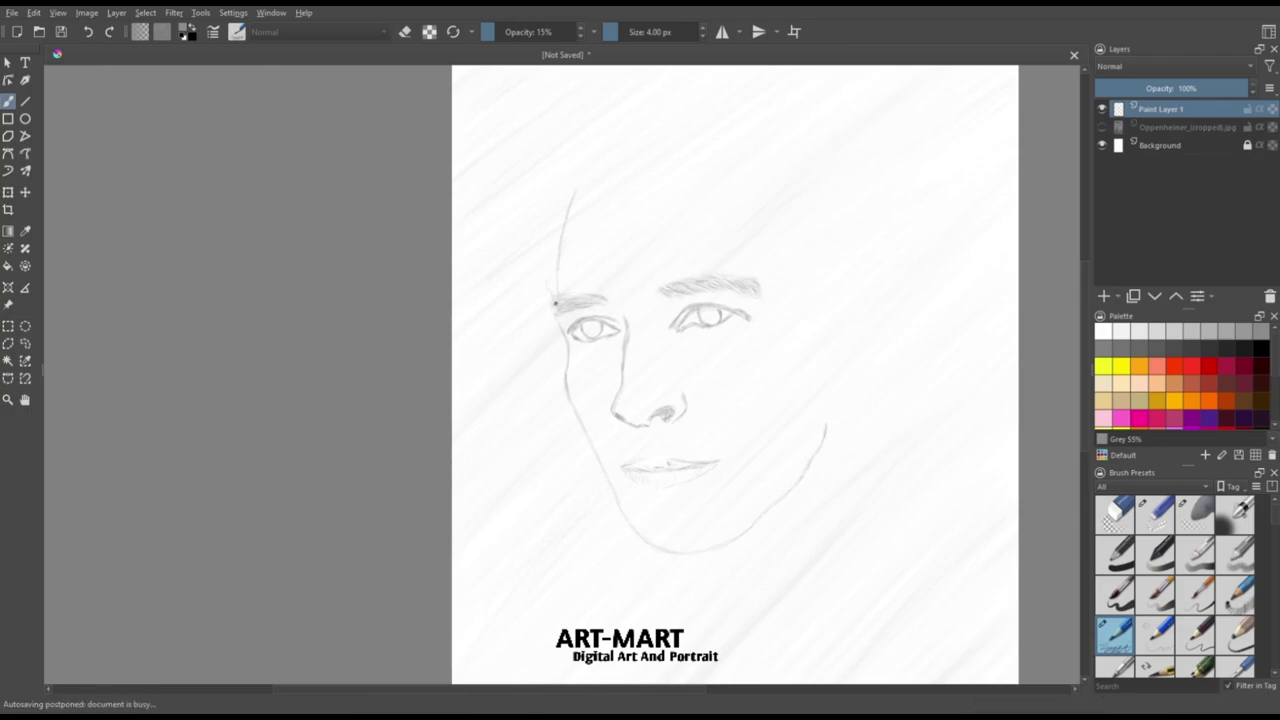
{"action": "key", "text": "bracketright"}
{"action": "key", "text": "bracketright"}
{"action": "left_click_drag", "start_coordinate": [556, 303], "coordinate": [598, 299]}
{"action": "mouse_move", "coordinate": [723, 268]}
{"action": "left_mouse_down"}
{"action": "mouse_move", "coordinate": [688, 291]}
{"action": "mouse_move", "coordinate": [734, 282]}
{"action": "left_mouse_up"}
{"action": "left_click_drag", "start_coordinate": [744, 279], "coordinate": [757, 294]}
{"action": "left_click_drag", "start_coordinate": [668, 297], "coordinate": [724, 290]}
{"action": "mouse_move", "coordinate": [562, 309]}
{"action": "left_mouse_down"}
{"action": "mouse_move", "coordinate": [596, 298]}
{"action": "mouse_move", "coordinate": [566, 302]}
{"action": "left_mouse_up"}
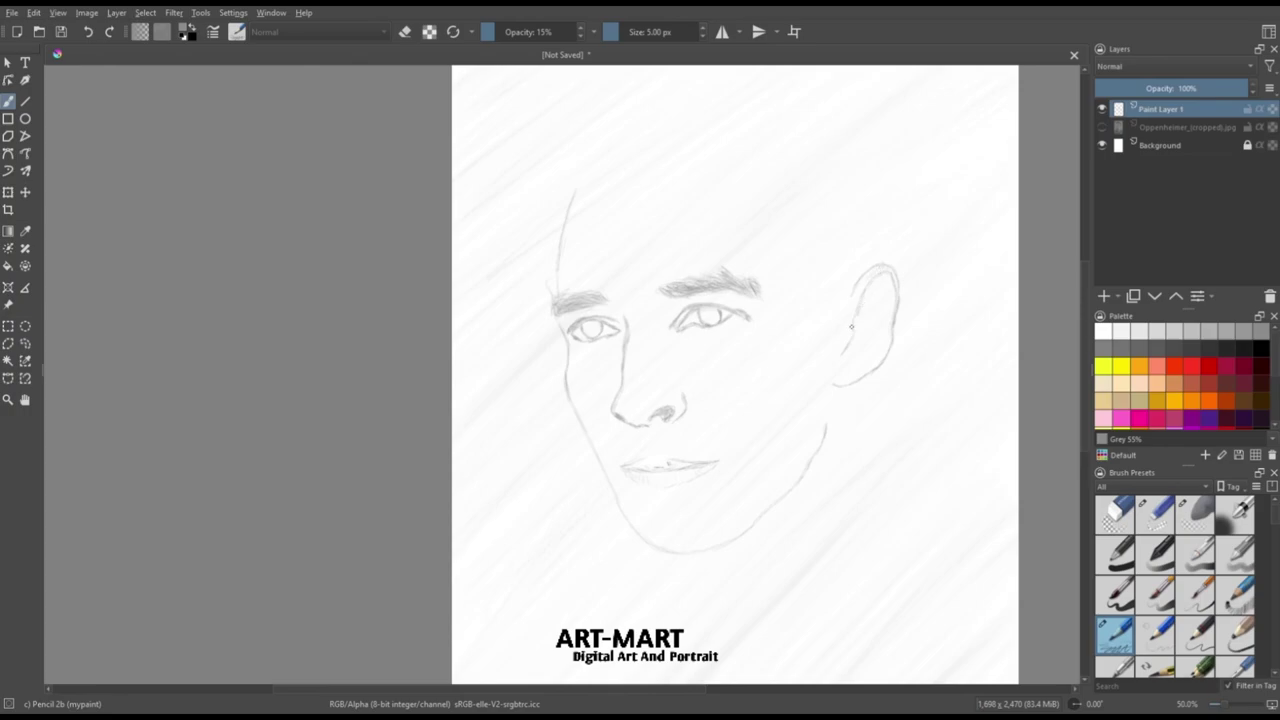
Sketch the first strands of side hair above the ear in Grey 60% with a 2 px pencil.
{"action": "mouse_move", "coordinate": [841, 294]}
{"action": "left_mouse_down"}
{"action": "mouse_move", "coordinate": [841, 331]}
{"action": "mouse_move", "coordinate": [868, 335]}
{"action": "mouse_move", "coordinate": [854, 305]}
{"action": "mouse_move", "coordinate": [866, 317]}
{"action": "mouse_move", "coordinate": [859, 290]}
{"action": "mouse_move", "coordinate": [870, 319]}
{"action": "mouse_move", "coordinate": [873, 299]}
{"action": "mouse_move", "coordinate": [842, 298]}
{"action": "left_mouse_up"}
{"action": "left_click", "coordinate": [857, 306], "text": "ctrl"}
{"action": "left_click", "coordinate": [857, 297], "text": "ctrl"}
{"action": "left_click", "coordinate": [864, 310], "text": "ctrl"}
{"action": "mouse_move", "coordinate": [826, 262]}
{"action": "left_mouse_down"}
{"action": "mouse_move", "coordinate": [878, 259]}
{"action": "mouse_move", "coordinate": [858, 234]}
{"action": "mouse_move", "coordinate": [833, 232]}
{"action": "mouse_move", "coordinate": [845, 274]}
{"action": "mouse_move", "coordinate": [826, 262]}
{"action": "mouse_move", "coordinate": [862, 218]}
{"action": "left_mouse_up"}
{"action": "left_click_drag", "start_coordinate": [862, 274], "coordinate": [850, 248]}
{"action": "left_click_drag", "start_coordinate": [848, 298], "coordinate": [841, 282]}
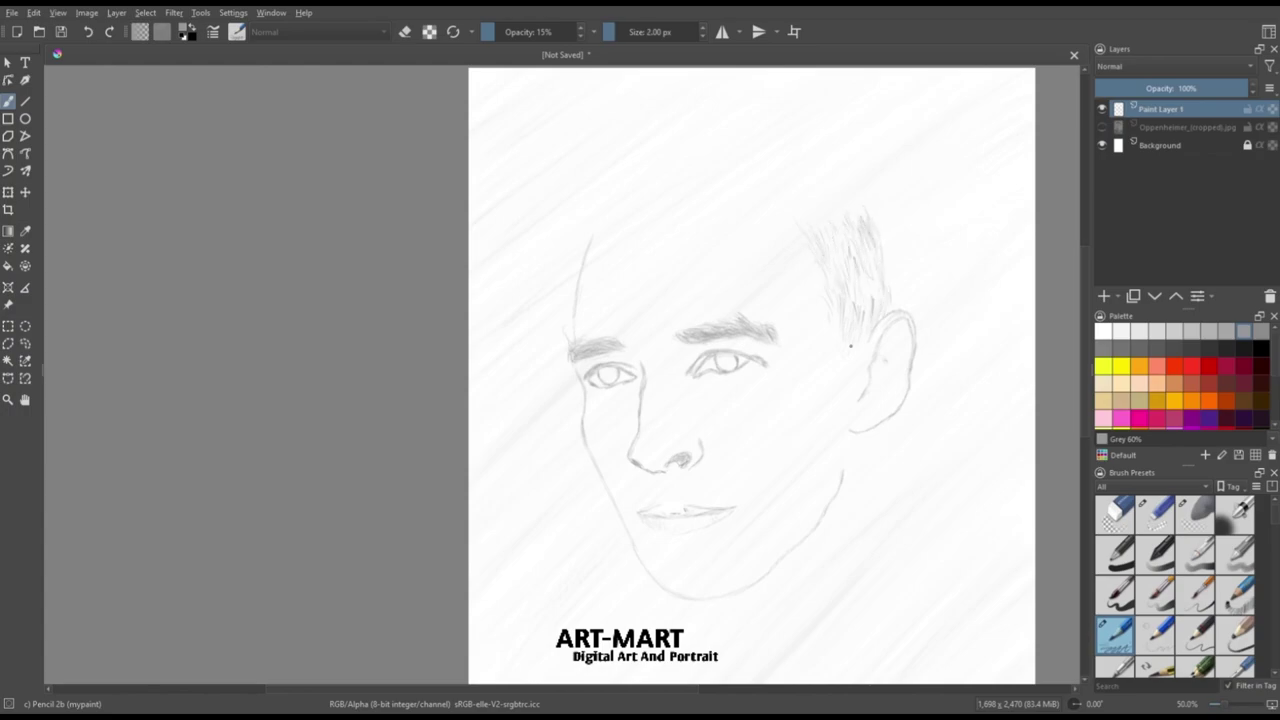
Add more strands to the side hair and shade it softly using the Airbrush Soft brush at reduced opacity.
{"action": "left_click_drag", "start_coordinate": [865, 229], "coordinate": [855, 213]}
{"action": "left_click_drag", "start_coordinate": [856, 285], "coordinate": [849, 260]}
{"action": "left_click_drag", "start_coordinate": [857, 355], "coordinate": [866, 328]}
{"action": "left_click_drag", "start_coordinate": [844, 238], "coordinate": [836, 222]}
{"action": "left_click", "coordinate": [1236, 553]}
{"action": "left_click", "coordinate": [1236, 515]}
{"action": "left_click_drag", "start_coordinate": [528, 36], "coordinate": [504, 38]}
{"action": "mouse_move", "coordinate": [850, 315]}
{"action": "left_mouse_down"}
{"action": "mouse_move", "coordinate": [857, 289]}
{"action": "mouse_move", "coordinate": [832, 278]}
{"action": "left_mouse_up"}
Extend the hair at the top of the temple in Grey 60% with Pencil 2b.
{"action": "key", "text": "/"}
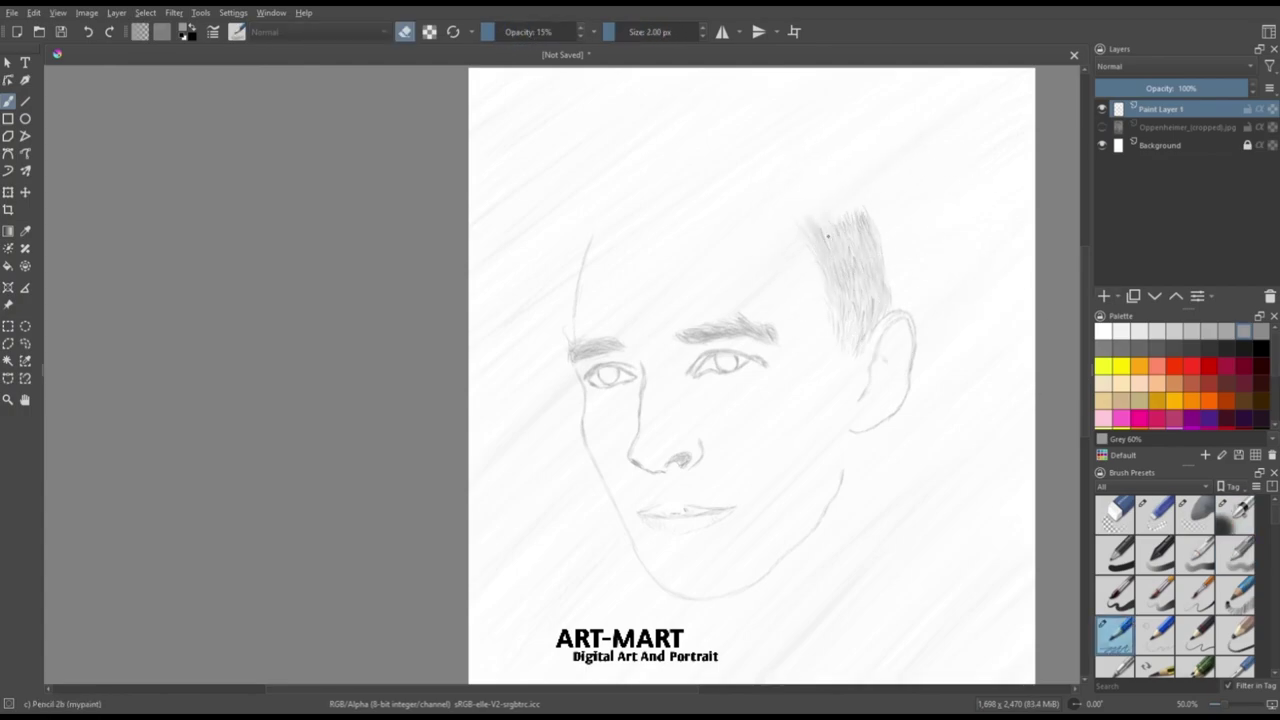
{"action": "left_click", "coordinate": [1243, 331]}
{"action": "mouse_move", "coordinate": [807, 235]}
{"action": "left_mouse_down"}
{"action": "mouse_move", "coordinate": [828, 186]}
{"action": "mouse_move", "coordinate": [831, 199]}
{"action": "mouse_move", "coordinate": [795, 218]}
{"action": "mouse_move", "coordinate": [836, 206]}
{"action": "mouse_move", "coordinate": [845, 230]}
{"action": "mouse_move", "coordinate": [863, 211]}
{"action": "mouse_move", "coordinate": [827, 240]}
{"action": "mouse_move", "coordinate": [847, 223]}
{"action": "mouse_move", "coordinate": [809, 218]}
{"action": "mouse_move", "coordinate": [783, 188]}
{"action": "mouse_move", "coordinate": [813, 201]}
{"action": "mouse_move", "coordinate": [796, 202]}
{"action": "mouse_move", "coordinate": [833, 193]}
{"action": "left_mouse_up"}
Sketch the outer strands of the fringe above the forehead with a 2 px pencil.
{"action": "key", "text": "]"}
{"action": "key", "text": "]"}
{"action": "key", "text": "]"}
{"action": "key", "text": "]"}
{"action": "key", "text": "]"}
{"action": "key", "text": "]"}
{"action": "key", "text": "]"}
{"action": "key", "text": "]"}
{"action": "key", "text": "["}
{"action": "key", "text": "["}
{"action": "key", "text": "["}
{"action": "key", "text": "["}
{"action": "key", "text": "["}
{"action": "key", "text": "["}
{"action": "key", "text": "["}
{"action": "key", "text": "["}
{"action": "left_click_drag", "start_coordinate": [657, 209], "coordinate": [636, 227]}
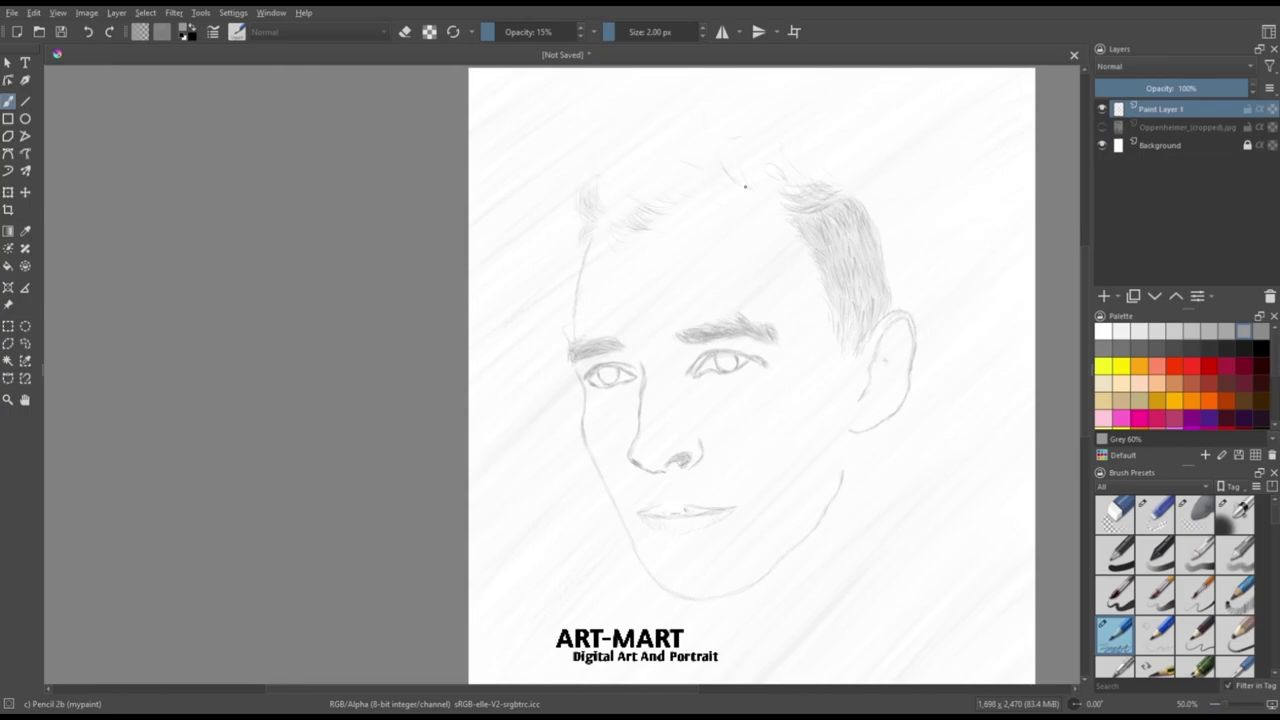
Save the drawing as sintist.kra.
{"action": "key", "text": "]"}
{"action": "key", "text": "]"}
{"action": "key", "text": "]"}
{"action": "key", "text": "]"}
{"action": "key", "text": "ctrl+s"}
{"action": "key", "text": "]"}
Fill in strands across the fringe and the left-hand hairline with a 3 px pencil.
{"action": "left_click_drag", "start_coordinate": [739, 159], "coordinate": [732, 173]}
{"action": "mouse_move", "coordinate": [819, 158]}
{"action": "left_mouse_down"}
{"action": "mouse_move", "coordinate": [783, 168]}
{"action": "mouse_move", "coordinate": [752, 260]}
{"action": "left_mouse_up"}
{"action": "left_click_drag", "start_coordinate": [694, 187], "coordinate": [717, 196]}
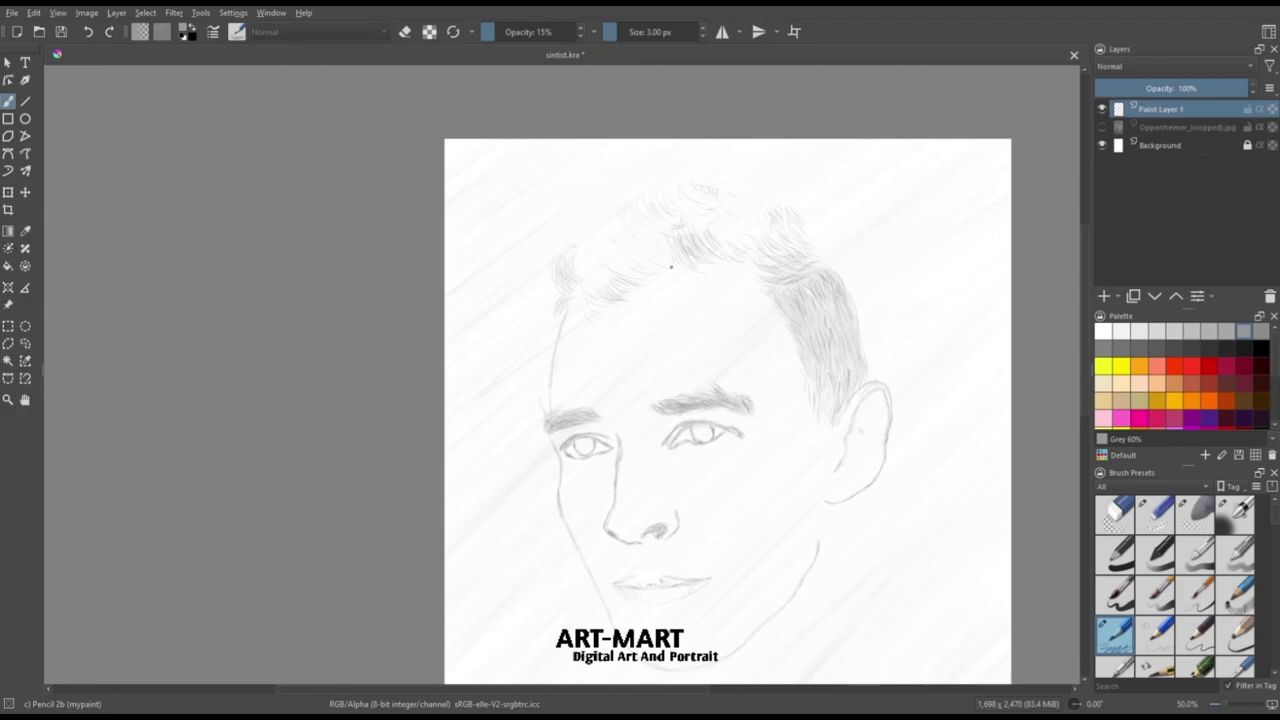
{"action": "left_click_drag", "start_coordinate": [671, 267], "coordinate": [646, 250]}
{"action": "mouse_move", "coordinate": [579, 296]}
{"action": "left_mouse_down"}
{"action": "mouse_move", "coordinate": [543, 269]}
{"action": "mouse_move", "coordinate": [558, 270]}
{"action": "left_mouse_up"}
Enlarge the pencil to 10 px and shade broad strokes through the upper left-hand hair.
{"action": "key", "text": "]"}
{"action": "key", "text": "]"}
{"action": "key", "text": "]"}
{"action": "key", "text": "]"}
{"action": "key", "text": "]"}
{"action": "key", "text": "]"}
{"action": "key", "text": "]"}
{"action": "left_click_drag", "start_coordinate": [566, 222], "coordinate": [584, 240]}
{"action": "left_click_drag", "start_coordinate": [580, 218], "coordinate": [598, 238]}
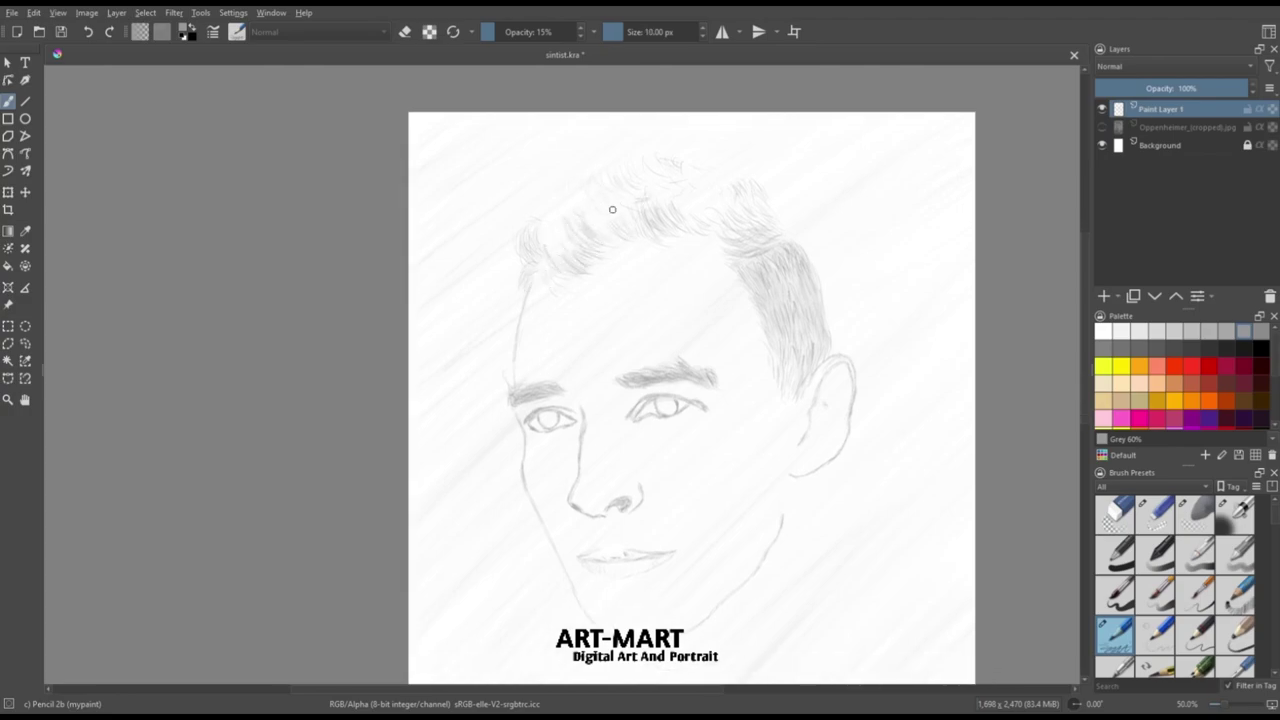
{"action": "left_click_drag", "start_coordinate": [618, 172], "coordinate": [628, 198]}
{"action": "mouse_move", "coordinate": [628, 178]}
{"action": "left_mouse_down"}
{"action": "mouse_move", "coordinate": [638, 200]}
{"action": "mouse_move", "coordinate": [572, 198]}
{"action": "mouse_move", "coordinate": [608, 236]}
{"action": "left_mouse_up"}
Reduce the pencil to 3 px and add fine strands along the hairline and the temple.
{"action": "key", "text": "["}
{"action": "key", "text": "["}
{"action": "key", "text": "["}
{"action": "key", "text": "["}
{"action": "key", "text": "["}
{"action": "key", "text": "["}
{"action": "key", "text": "["}
{"action": "left_click_drag", "start_coordinate": [690, 263], "coordinate": [708, 265]}
{"action": "left_click_drag", "start_coordinate": [748, 304], "coordinate": [760, 322]}
{"action": "left_click_drag", "start_coordinate": [754, 323], "coordinate": [767, 347]}
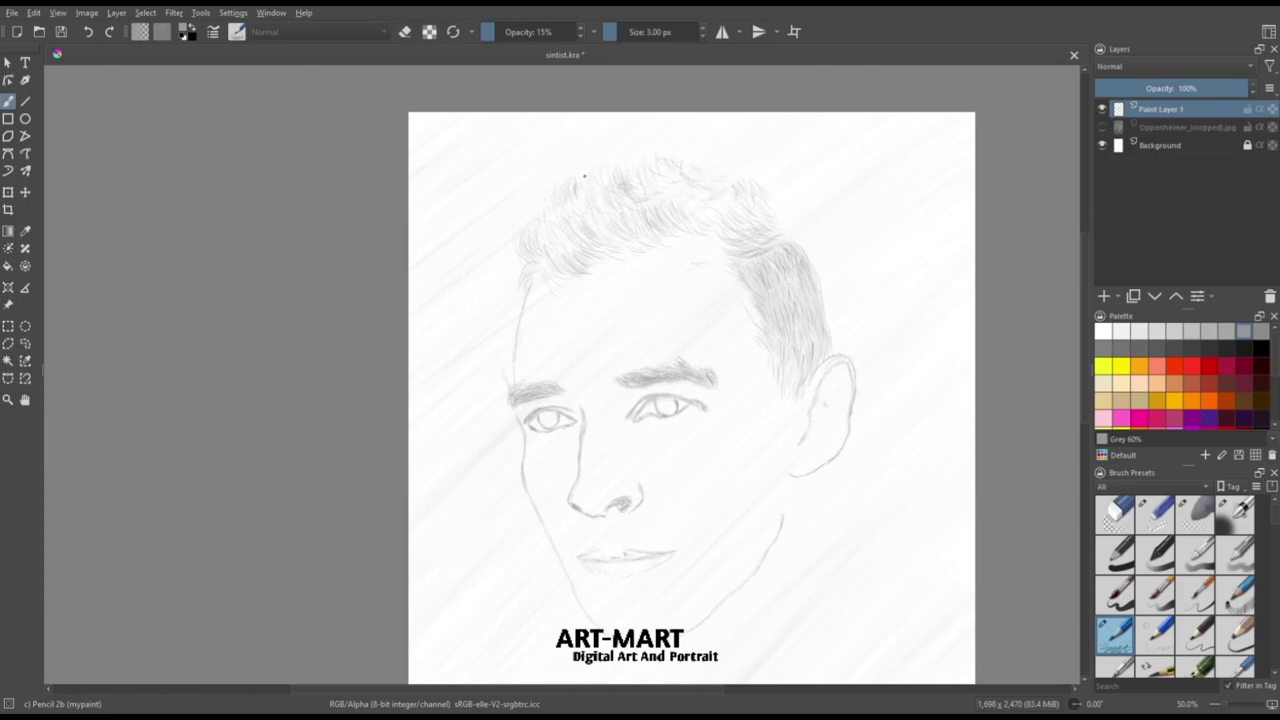
Shade the top hair softly with the 41 px Airbrush Soft brush at 24% opacity.
{"action": "key", "text": "slash"}
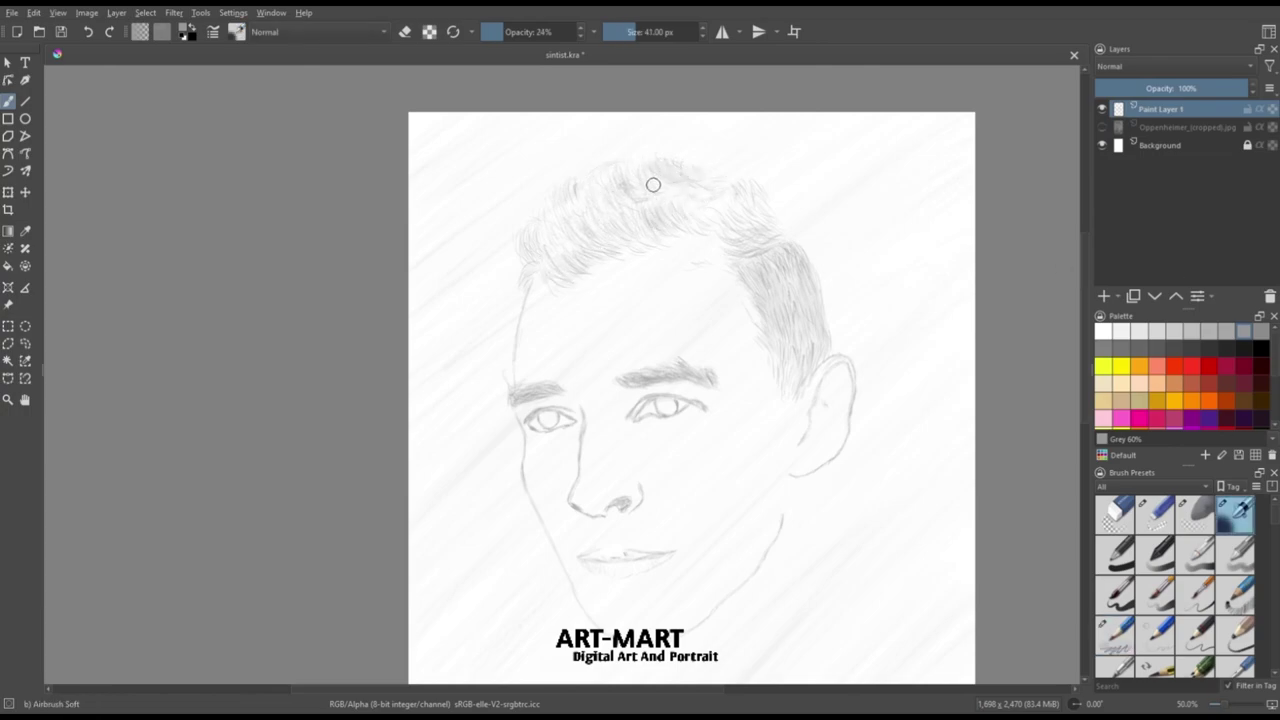
{"action": "left_click_drag", "start_coordinate": [650, 179], "coordinate": [750, 148]}
{"action": "mouse_move", "coordinate": [699, 159]}
{"action": "left_mouse_down"}
{"action": "mouse_move", "coordinate": [655, 184]}
{"action": "mouse_move", "coordinate": [709, 179]}
{"action": "left_mouse_up"}
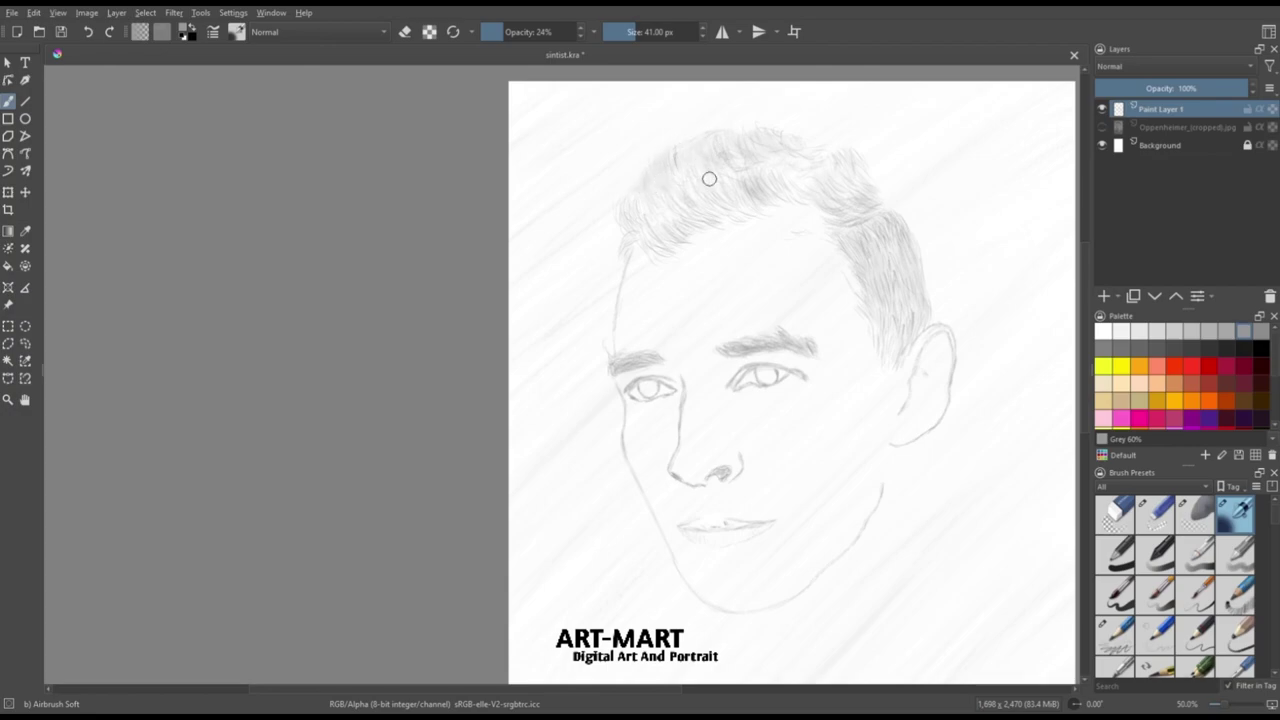
{"action": "left_click_drag", "start_coordinate": [662, 218], "coordinate": [625, 206]}
{"action": "left_click_drag", "start_coordinate": [736, 138], "coordinate": [742, 215]}
Switch to a 2 px Pencil 2b and add strands to the top of the hair.
{"action": "key", "text": "slash"}
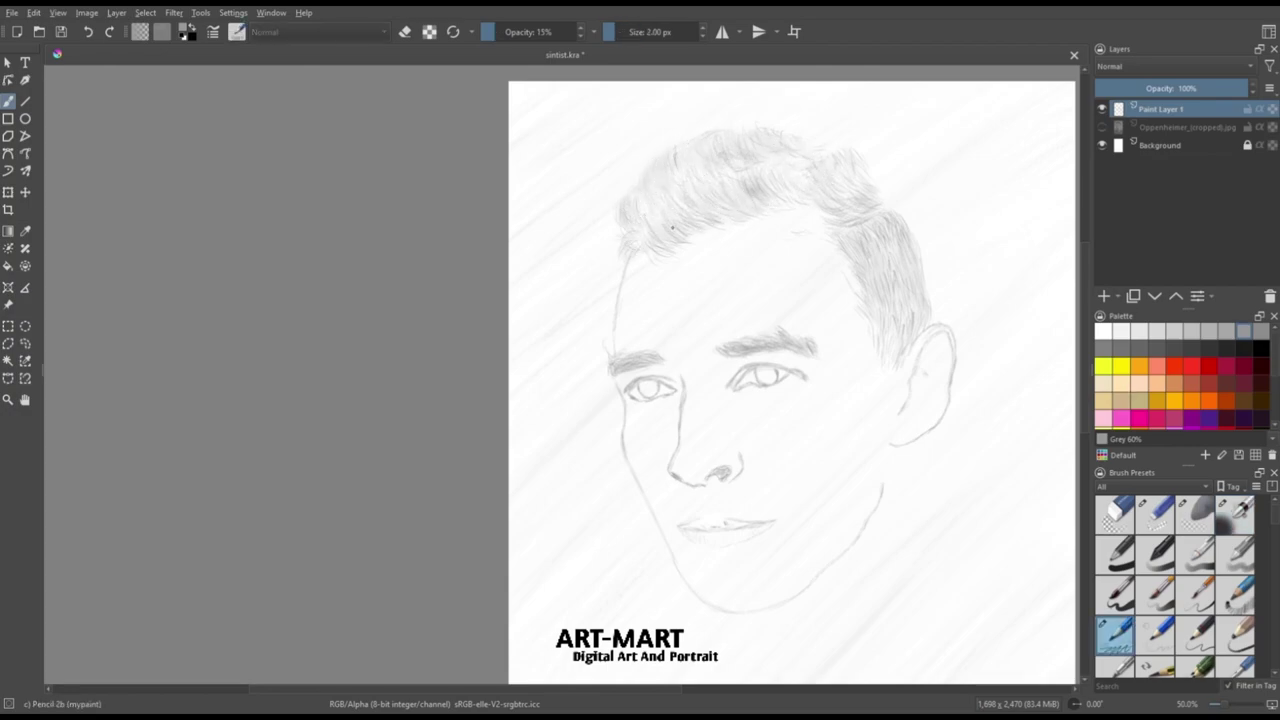
{"action": "left_click_drag", "start_coordinate": [778, 163], "coordinate": [801, 159]}
{"action": "left_click_drag", "start_coordinate": [818, 147], "coordinate": [802, 142]}
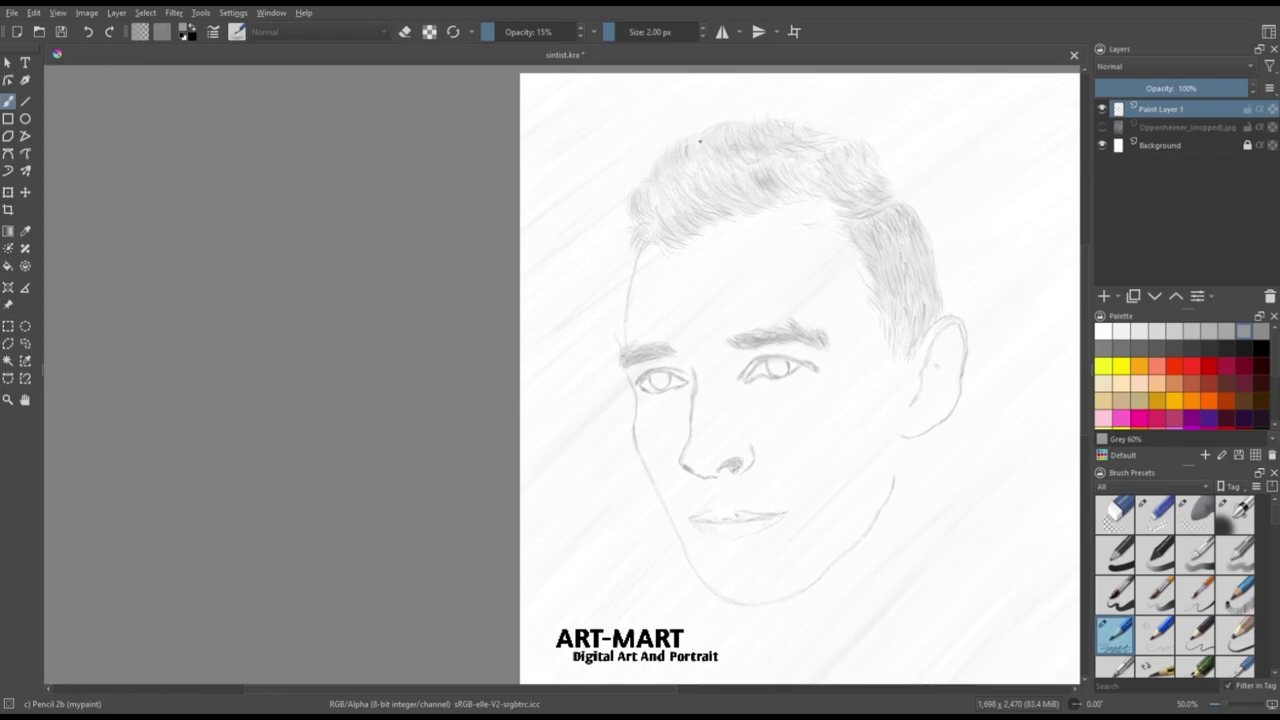
Darken the iris rim and the lower lid of the right-hand eye with a 3 px pencil.
{"action": "left_click_drag", "start_coordinate": [903, 414], "coordinate": [951, 331]}
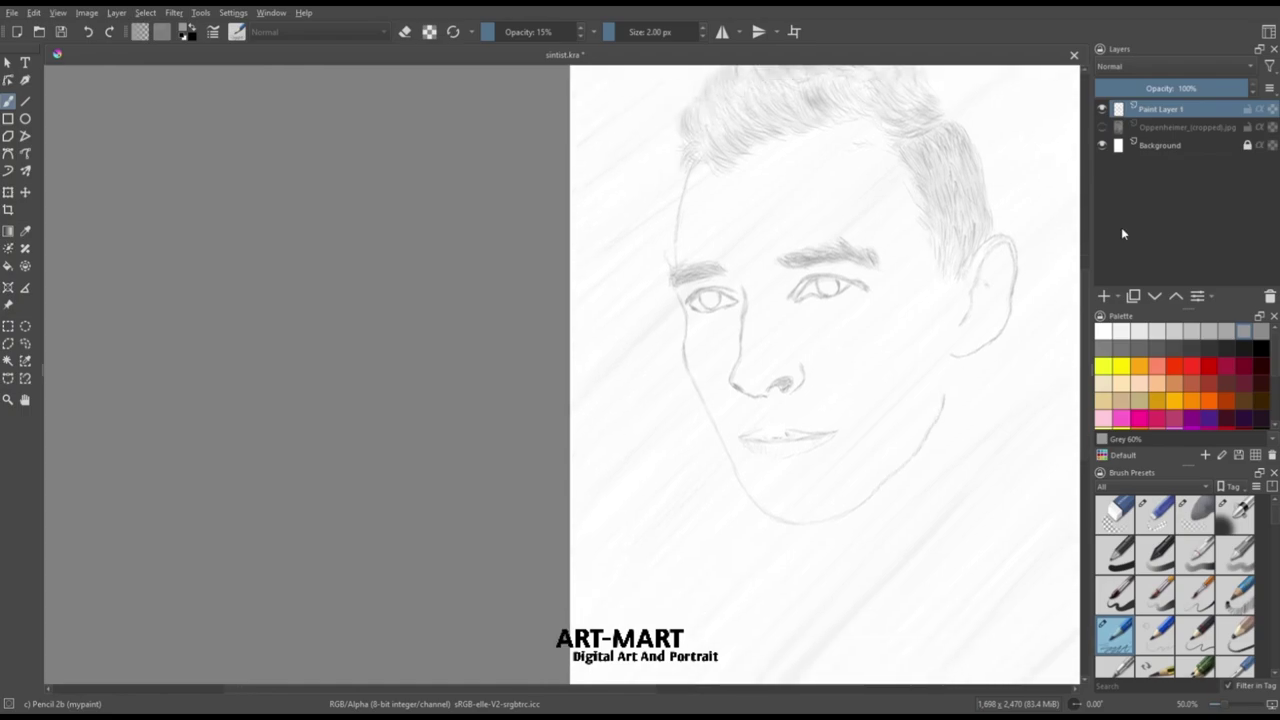
{"action": "key", "text": "ctrl+plus"}
{"action": "key", "text": "ctrl+plus"}
{"action": "key", "text": "ctrl+plus"}
{"action": "mouse_move", "coordinate": [1060, 283]}
{"action": "left_mouse_down"}
{"action": "mouse_move", "coordinate": [883, 389]}
{"action": "mouse_move", "coordinate": [705, 394]}
{"action": "left_mouse_up"}
{"action": "key", "text": "bracketleft"}
{"action": "mouse_move", "coordinate": [772, 353]}
{"action": "left_mouse_down"}
{"action": "mouse_move", "coordinate": [806, 337]}
{"action": "mouse_move", "coordinate": [768, 356]}
{"action": "left_mouse_up"}
{"action": "left_click_drag", "start_coordinate": [808, 311], "coordinate": [808, 325]}
{"action": "left_click_drag", "start_coordinate": [753, 360], "coordinate": [727, 353]}
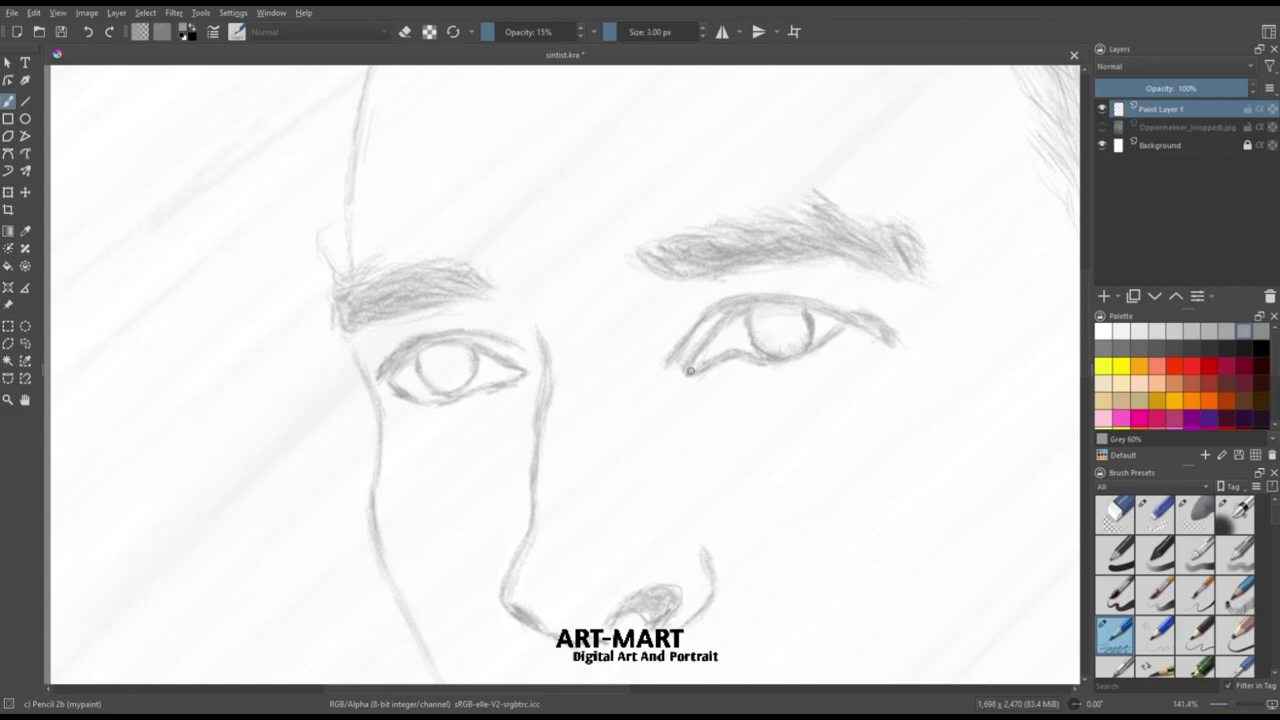
Draw the pupil and fine iris lines of the right-hand eye with the Pencil 2b brush at 1 px.
{"action": "left_click", "coordinate": [1235, 515]}
{"action": "left_click", "coordinate": [1114, 633]}
{"action": "left_click_drag", "start_coordinate": [774, 331], "coordinate": [787, 327]}
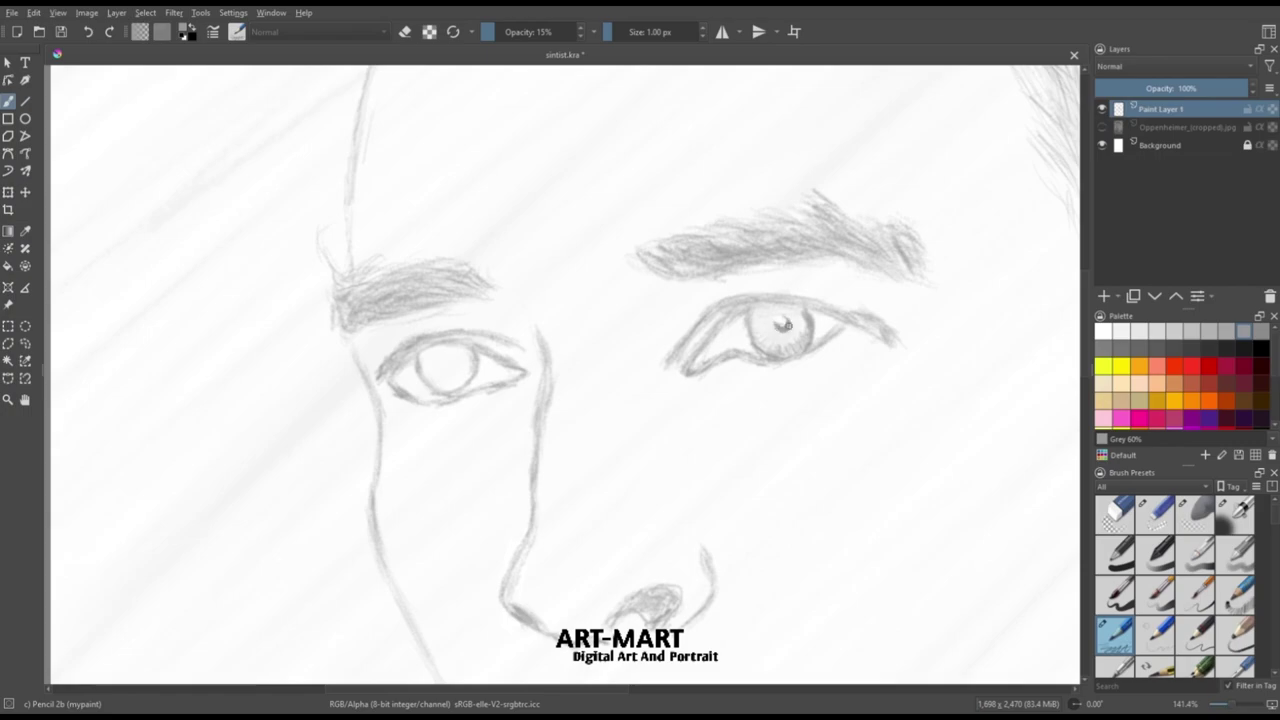
{"action": "key", "text": "minus"}
{"action": "key", "text": "minus"}
{"action": "key", "text": "minus"}
{"action": "key", "text": "plus"}
{"action": "key", "text": "plus"}
{"action": "key", "text": "plus"}
{"action": "key", "text": "plus"}
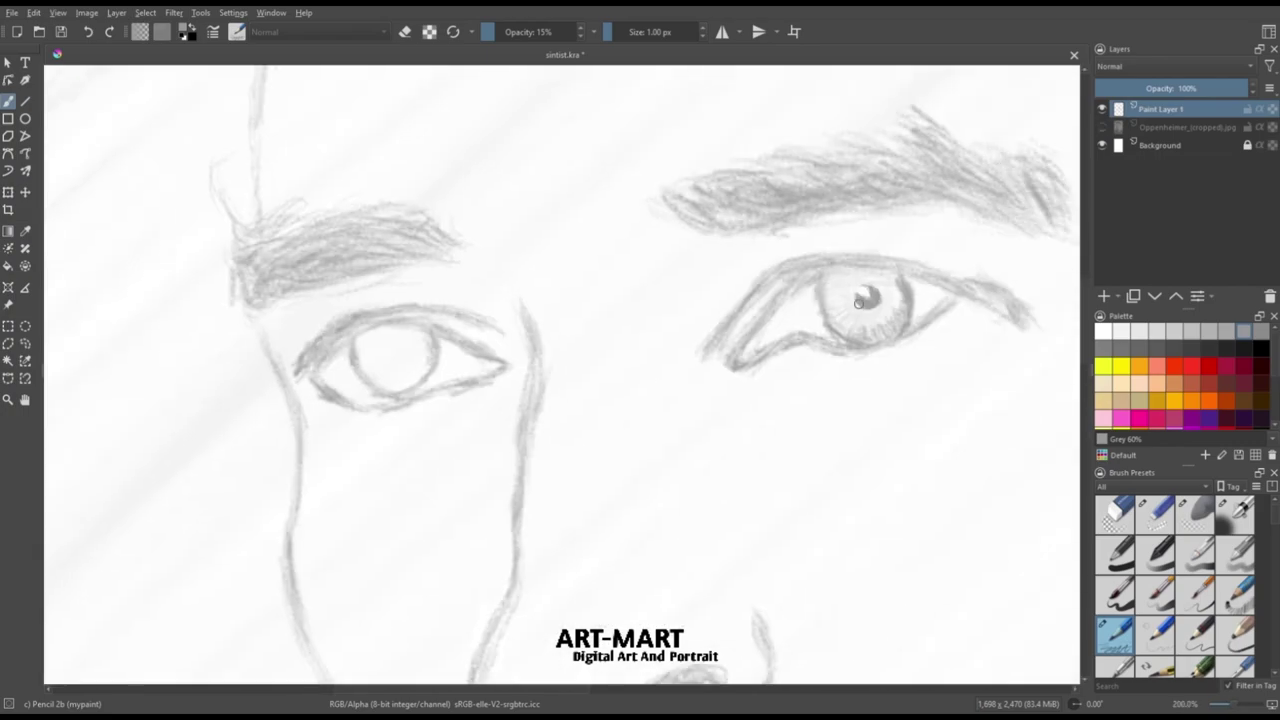
Strengthen the upper lid line of the right-hand eye at both corners with a larger pencil.
{"action": "key", "text": "bracketright"}
{"action": "key", "text": "bracketright"}
{"action": "key", "text": "bracketright"}
{"action": "key", "text": "bracketright"}
{"action": "left_click_drag", "start_coordinate": [740, 304], "coordinate": [766, 268]}
{"action": "left_click_drag", "start_coordinate": [962, 278], "coordinate": [1034, 334]}
Darken the iris rim of the left-hand eye and add its iris lines and pupil with the 1 px pencil.
{"action": "mouse_move", "coordinate": [326, 611]}
{"action": "left_mouse_down"}
{"action": "mouse_move", "coordinate": [853, 524]}
{"action": "mouse_move", "coordinate": [724, 604]}
{"action": "left_mouse_up"}
{"action": "key", "text": "bracketleft"}
{"action": "key", "text": "bracketleft"}
{"action": "key", "text": "bracketleft"}
{"action": "key", "text": "bracketleft"}
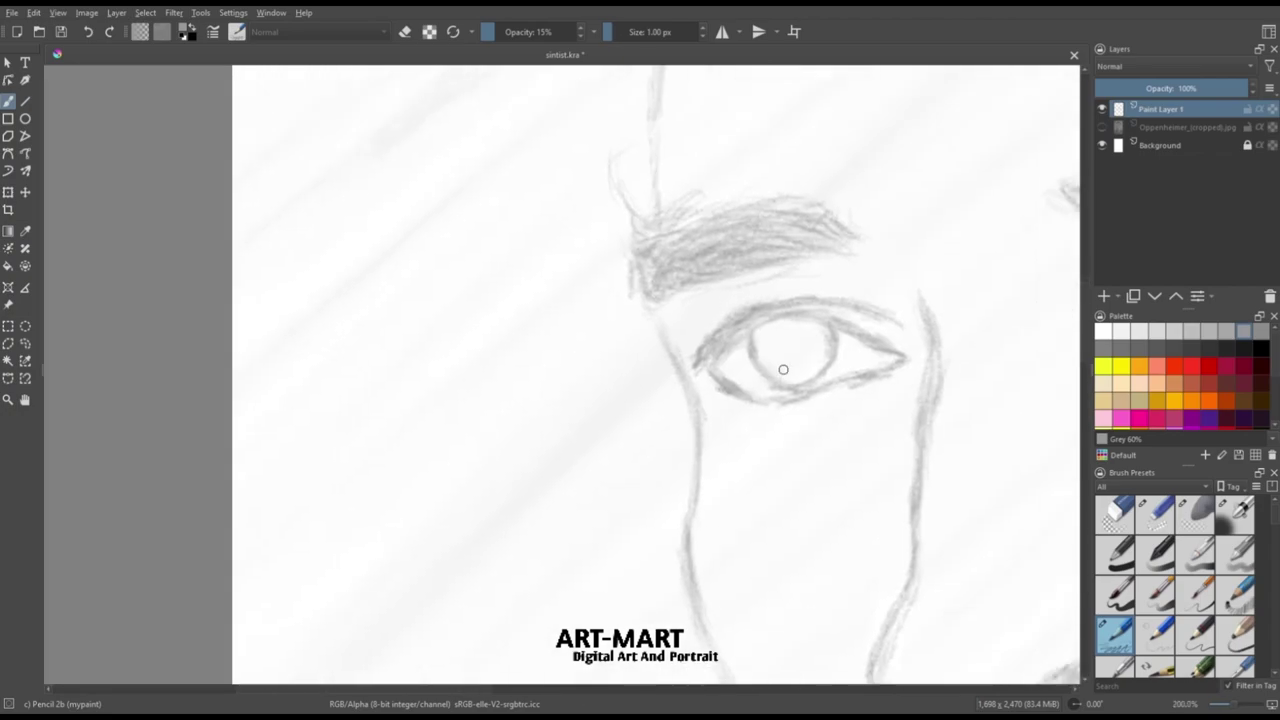
{"action": "left_click_drag", "start_coordinate": [750, 328], "coordinate": [766, 376]}
{"action": "mouse_move", "coordinate": [808, 312]}
{"action": "left_mouse_down"}
{"action": "mouse_move", "coordinate": [832, 328]}
{"action": "mouse_move", "coordinate": [826, 372]}
{"action": "left_mouse_up"}
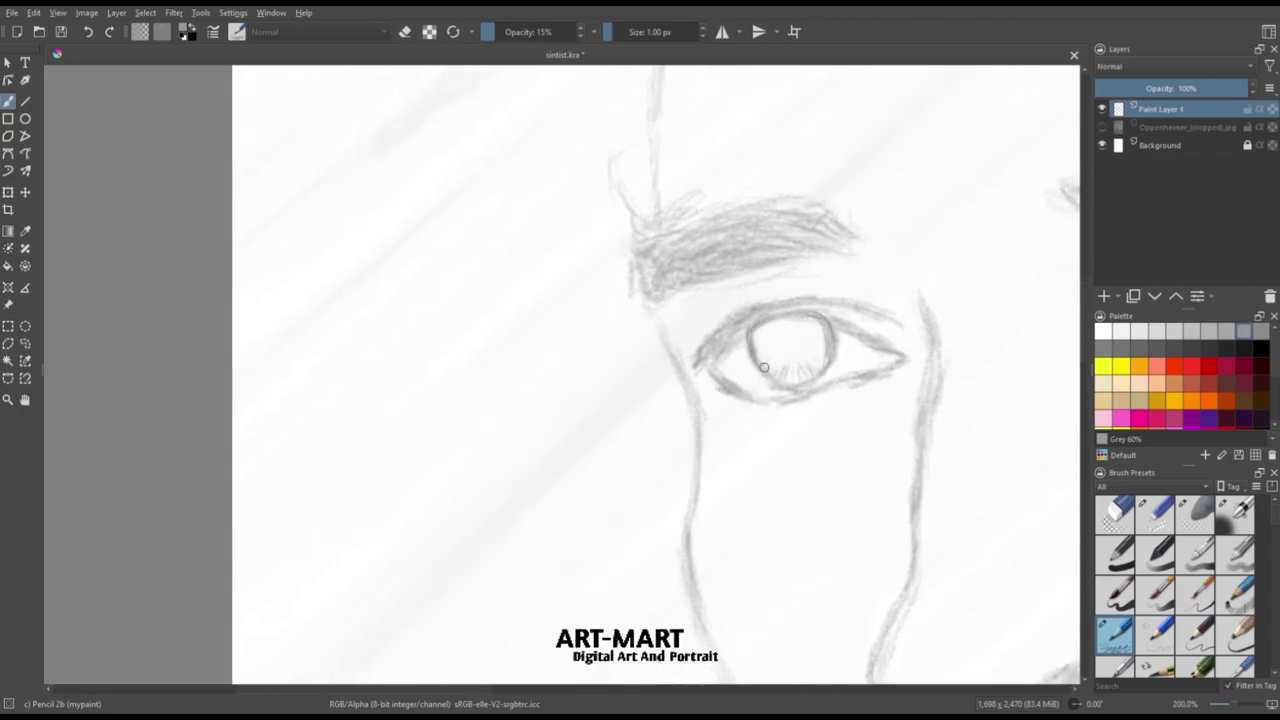
{"action": "key", "text": "minus"}
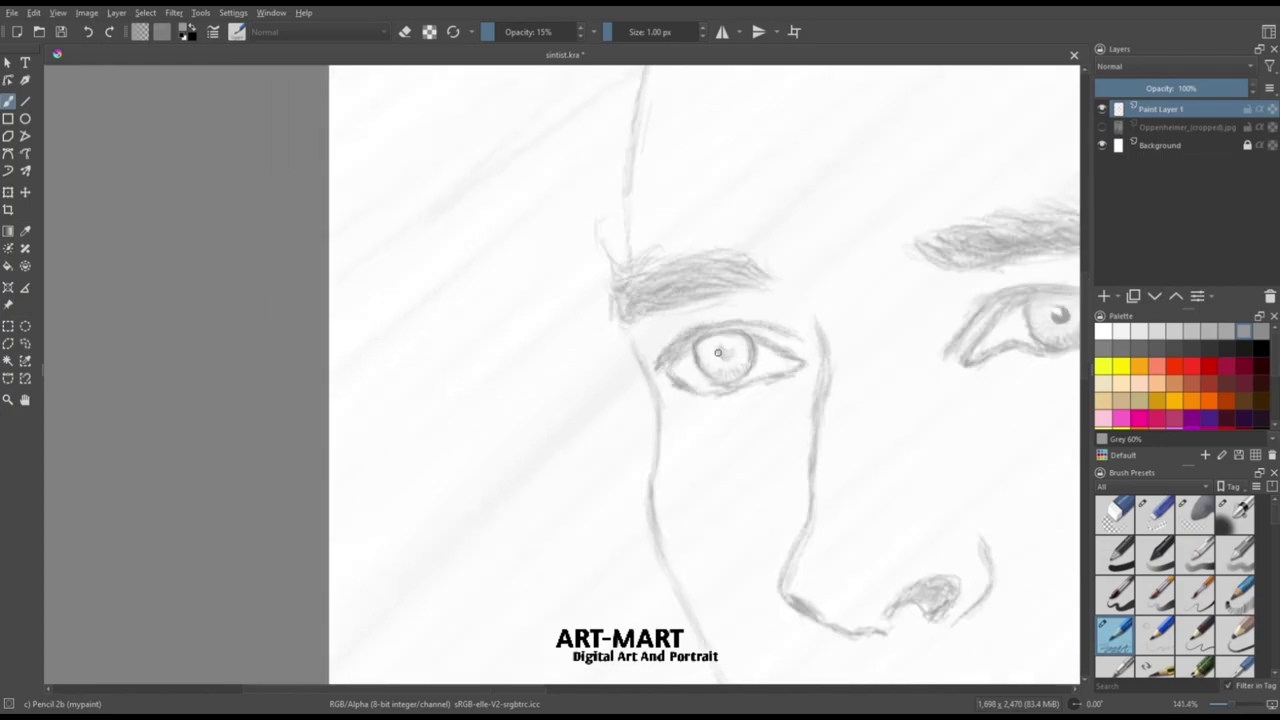
{"action": "left_click_drag", "start_coordinate": [718, 352], "coordinate": [727, 352]}
Enlarge the pencil beyond 8 px and shade the sideburn area and cheek in front of the ear.
{"action": "key", "text": "minus"}
{"action": "key", "text": "minus"}
{"action": "key", "text": "minus"}
{"action": "key", "text": "bracketright"}
{"action": "key", "text": "bracketright"}
{"action": "key", "text": "bracketright"}
{"action": "key", "text": "bracketright"}
{"action": "key", "text": "bracketright"}
{"action": "key", "text": "bracketright"}
{"action": "key", "text": "bracketright"}
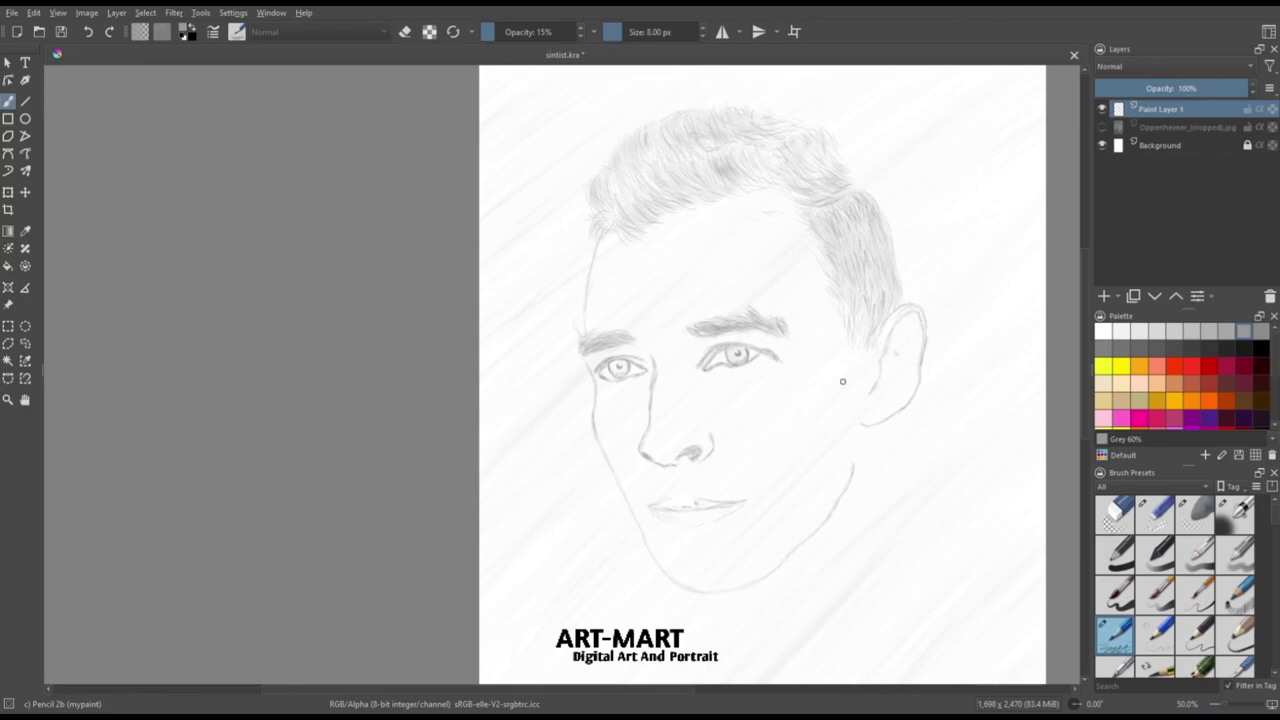
{"action": "key", "text": "bracketright"}
{"action": "key", "text": "bracketright"}
{"action": "key", "text": "bracketright"}
{"action": "key", "text": "bracketright"}
{"action": "mouse_move", "coordinate": [843, 433]}
{"action": "left_mouse_down"}
{"action": "mouse_move", "coordinate": [853, 399]}
{"action": "mouse_move", "coordinate": [834, 380]}
{"action": "mouse_move", "coordinate": [895, 354]}
{"action": "left_mouse_up"}
Shade the inside of the ear with the 15 px Airbrush Soft brush at 24% opacity.
{"action": "left_click", "coordinate": [1236, 517]}
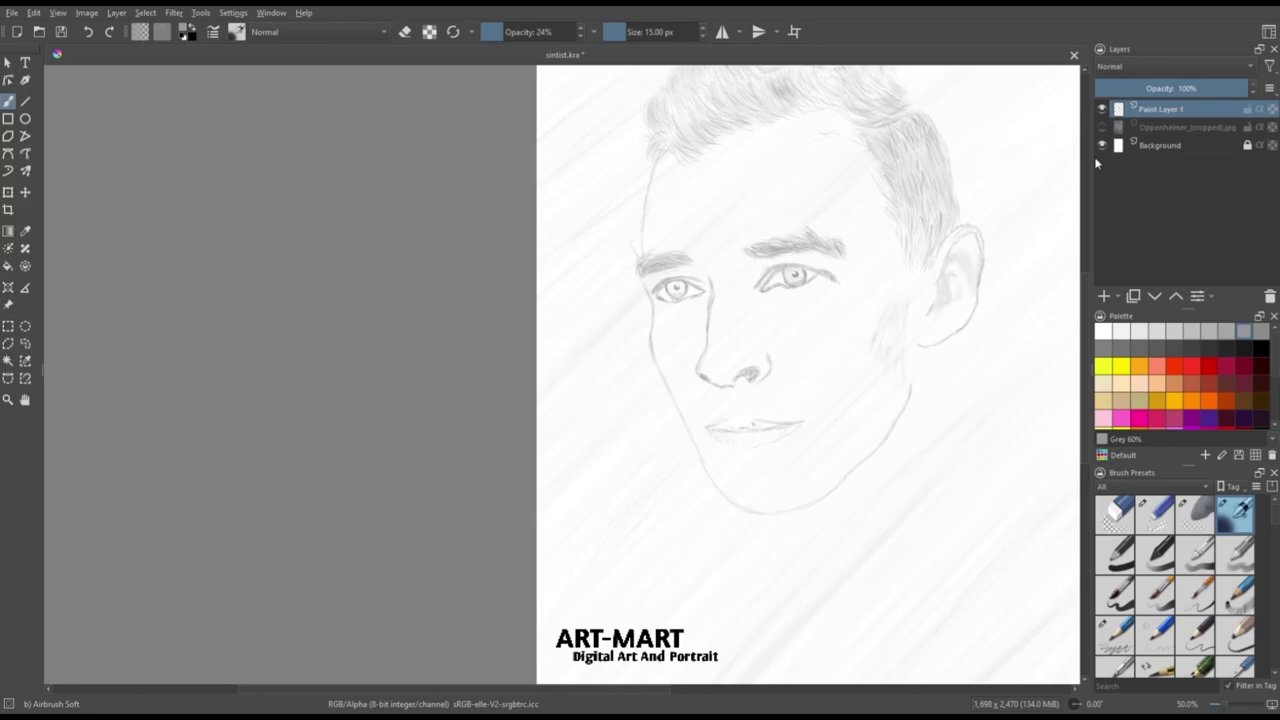
{"action": "left_click_drag", "start_coordinate": [930, 319], "coordinate": [946, 308]}
{"action": "left_click_drag", "start_coordinate": [885, 375], "coordinate": [882, 372]}
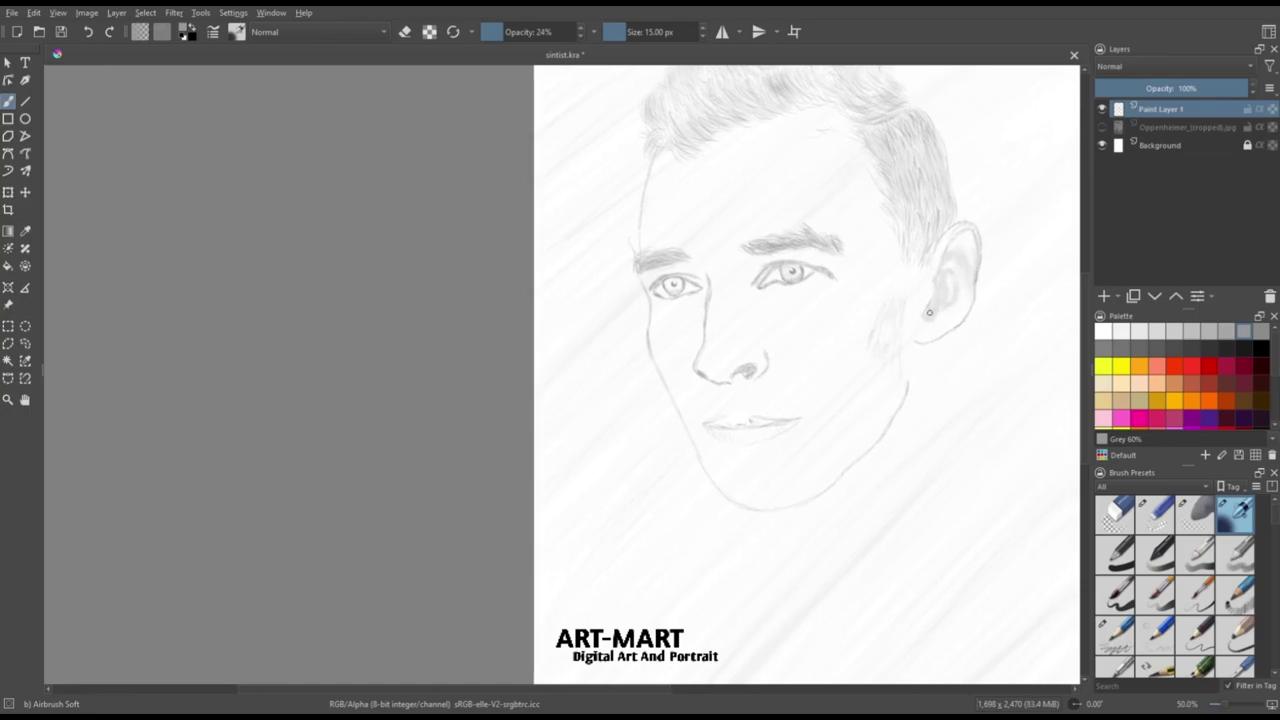
Switch back to the Pencil 2b brush and draw the neck line running down from below the earlobe.
{"action": "key", "text": "slash"}
{"action": "left_click_drag", "start_coordinate": [935, 418], "coordinate": [851, 342]}
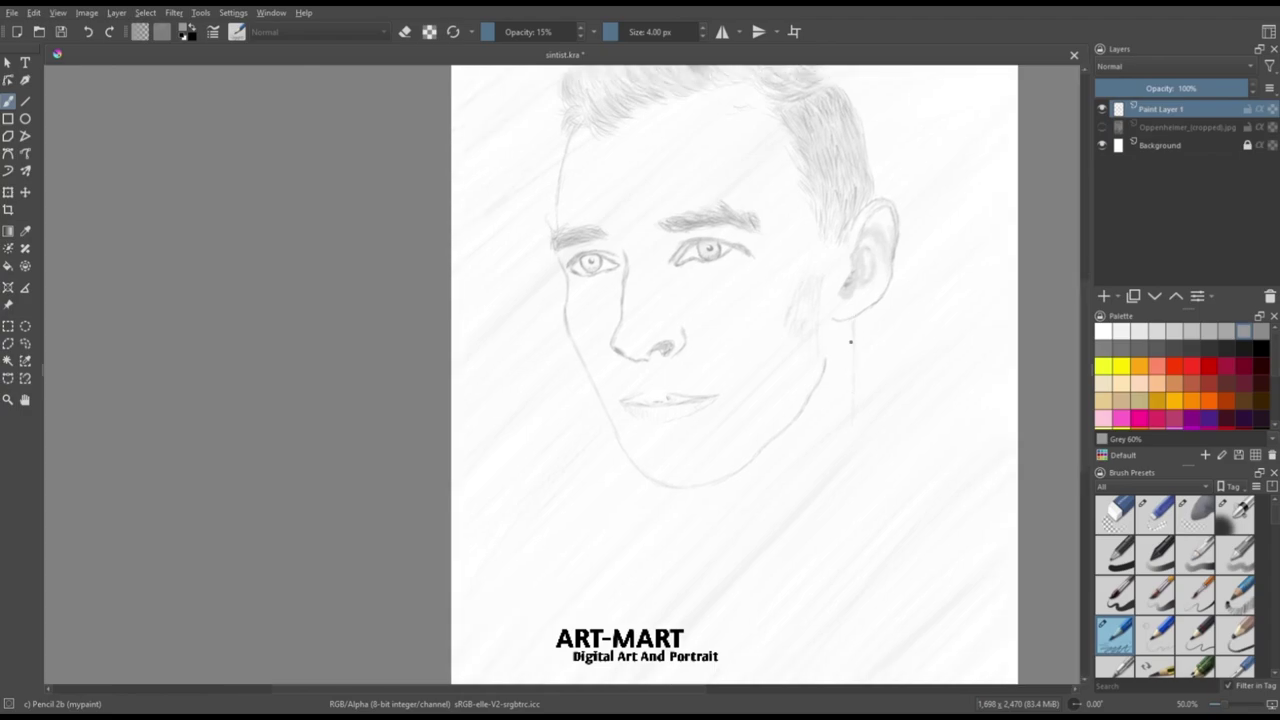
{"action": "mouse_move", "coordinate": [830, 440]}
{"action": "left_mouse_down"}
{"action": "mouse_move", "coordinate": [811, 371]}
{"action": "mouse_move", "coordinate": [846, 409]}
{"action": "mouse_move", "coordinate": [820, 556]}
{"action": "left_mouse_up"}
{"action": "key", "text": "bracketright"}
{"action": "key", "text": "bracketright"}
{"action": "key", "text": "bracketright"}
{"action": "key", "text": "bracketright"}
{"action": "key", "text": "bracketright"}
{"action": "key", "text": "bracketright"}
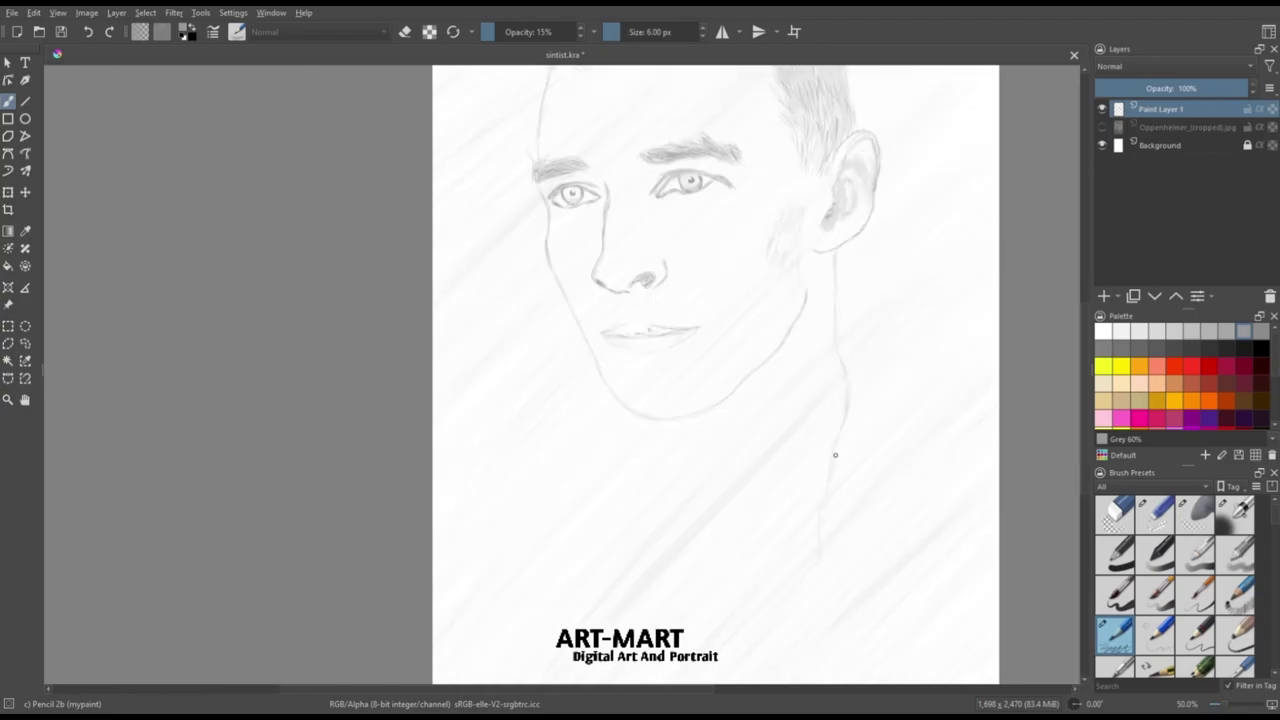
Draw the inner and outer edges of the right-hand shirt collar with a thinner pencil.
{"action": "key", "text": "bracketleft"}
{"action": "key", "text": "bracketleft"}
{"action": "left_click_drag", "start_coordinate": [845, 385], "coordinate": [822, 532]}
{"action": "left_click_drag", "start_coordinate": [838, 358], "coordinate": [800, 456]}
{"action": "left_click_drag", "start_coordinate": [831, 391], "coordinate": [762, 492]}
{"action": "left_click_drag", "start_coordinate": [819, 418], "coordinate": [799, 382]}
Shade the neck under the chin softly with the Airbrush Soft brush.
{"action": "left_click", "coordinate": [1235, 515]}
{"action": "mouse_move", "coordinate": [697, 418]}
{"action": "left_mouse_down"}
{"action": "mouse_move", "coordinate": [699, 398]}
{"action": "mouse_move", "coordinate": [650, 388]}
{"action": "mouse_move", "coordinate": [692, 398]}
{"action": "left_mouse_up"}
{"action": "key", "text": "bracketright"}
{"action": "key", "text": "bracketright"}
{"action": "key", "text": "bracketright"}
Draw the left-hand collar edge and the shirt line running down to the page's lower edge with a 7 px Pencil 2b.
{"action": "left_click", "coordinate": [1115, 635]}
{"action": "mouse_move", "coordinate": [643, 393]}
{"action": "left_mouse_down"}
{"action": "mouse_move", "coordinate": [620, 360]}
{"action": "mouse_move", "coordinate": [712, 426]}
{"action": "left_mouse_up"}
{"action": "key", "text": "bracketright"}
{"action": "key", "text": "bracketright"}
{"action": "key", "text": "bracketright"}
{"action": "key", "text": "bracketright"}
{"action": "key", "text": "bracketright"}
{"action": "key", "text": "bracketright"}
{"action": "key", "text": "bracketright"}
{"action": "key", "text": "bracketleft"}
{"action": "key", "text": "bracketleft"}
{"action": "key", "text": "bracketleft"}
{"action": "key", "text": "bracketright"}
{"action": "left_click_drag", "start_coordinate": [600, 353], "coordinate": [626, 412]}
{"action": "mouse_move", "coordinate": [668, 517]}
{"action": "left_mouse_down"}
{"action": "mouse_move", "coordinate": [614, 454]}
{"action": "mouse_move", "coordinate": [643, 546]}
{"action": "left_mouse_up"}
{"action": "key", "text": "bracketright"}
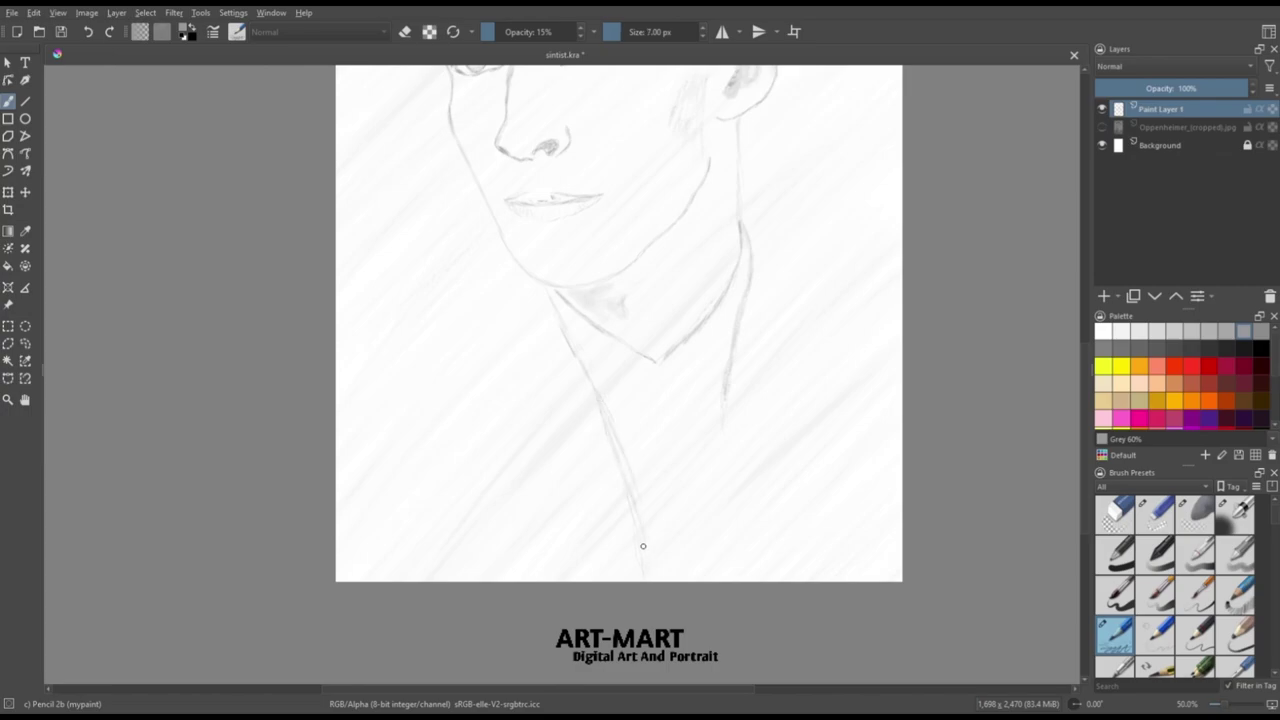
{"action": "left_click_drag", "start_coordinate": [617, 445], "coordinate": [647, 576]}
{"action": "left_click_drag", "start_coordinate": [546, 283], "coordinate": [584, 372]}
Draw the tie's knot and hanging part between the collar points and close the left-hand collar tip.
{"action": "left_click_drag", "start_coordinate": [690, 480], "coordinate": [636, 398]}
{"action": "mouse_move", "coordinate": [643, 494]}
{"action": "left_mouse_down"}
{"action": "mouse_move", "coordinate": [662, 384]}
{"action": "mouse_move", "coordinate": [643, 497]}
{"action": "left_mouse_up"}
{"action": "left_click_drag", "start_coordinate": [668, 394], "coordinate": [651, 489]}
{"action": "mouse_move", "coordinate": [592, 384]}
{"action": "left_mouse_down"}
{"action": "mouse_move", "coordinate": [654, 473]}
{"action": "mouse_move", "coordinate": [653, 416]}
{"action": "left_mouse_up"}
{"action": "left_click_drag", "start_coordinate": [571, 377], "coordinate": [543, 450]}
{"action": "mouse_move", "coordinate": [596, 450]}
{"action": "left_mouse_down"}
{"action": "mouse_move", "coordinate": [538, 355]}
{"action": "mouse_move", "coordinate": [578, 402]}
{"action": "left_mouse_up"}
{"action": "left_click_drag", "start_coordinate": [511, 318], "coordinate": [486, 364]}
{"action": "left_click_drag", "start_coordinate": [513, 279], "coordinate": [510, 296]}
{"action": "left_click_drag", "start_coordinate": [510, 313], "coordinate": [643, 470]}
Draw both shoulder lines from the collar out to the page edges with an 8 px pencil.
{"action": "key", "text": "bracketright"}
{"action": "key", "text": "bracketright"}
{"action": "key", "text": "bracketright"}
{"action": "key", "text": "bracketright"}
{"action": "left_click_drag", "start_coordinate": [701, 286], "coordinate": [852, 347]}
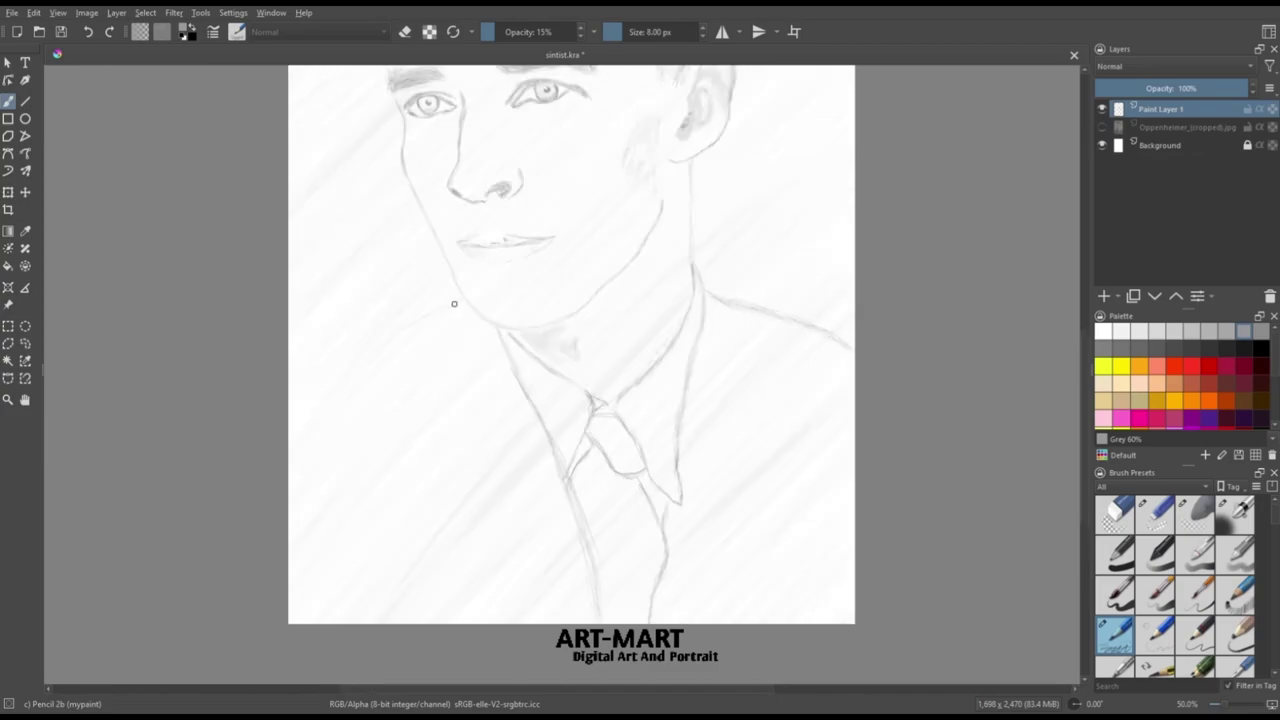
{"action": "left_click_drag", "start_coordinate": [455, 303], "coordinate": [290, 387]}
{"action": "left_click_drag", "start_coordinate": [448, 306], "coordinate": [300, 381]}
Shade the forehead edge, the outer cheek and the smile line, enlarging the pencil to 10 and 12 px.
{"action": "mouse_move", "coordinate": [462, 327]}
{"action": "left_mouse_down"}
{"action": "mouse_move", "coordinate": [611, 511]}
{"action": "mouse_move", "coordinate": [588, 443]}
{"action": "left_mouse_up"}
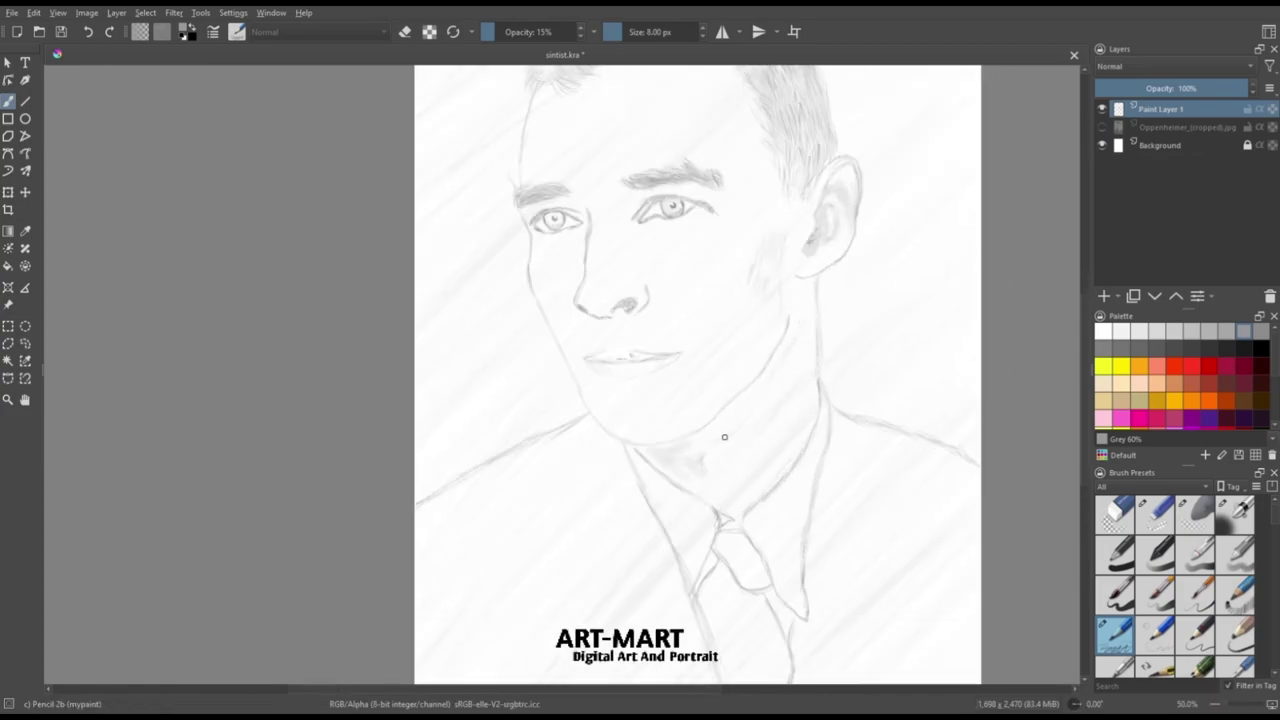
{"action": "left_click_drag", "start_coordinate": [522, 209], "coordinate": [605, 224]}
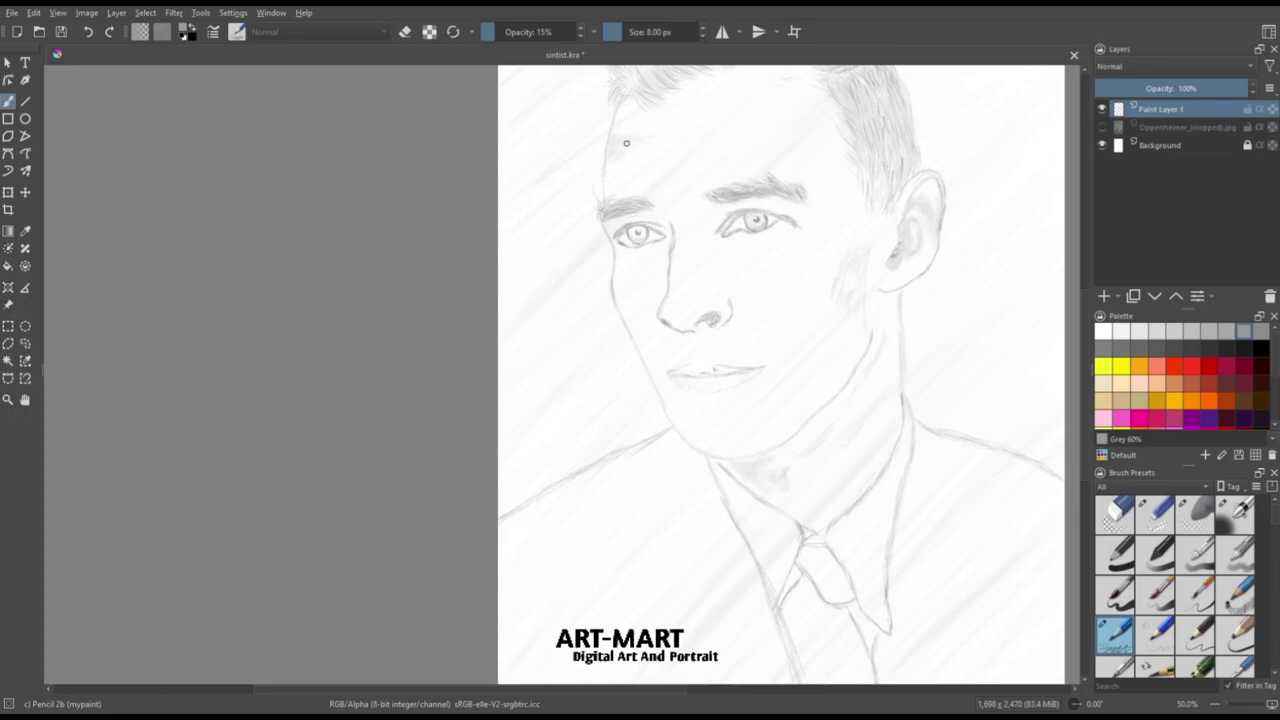
{"action": "key", "text": "bracketright"}
{"action": "left_click_drag", "start_coordinate": [660, 316], "coordinate": [741, 323]}
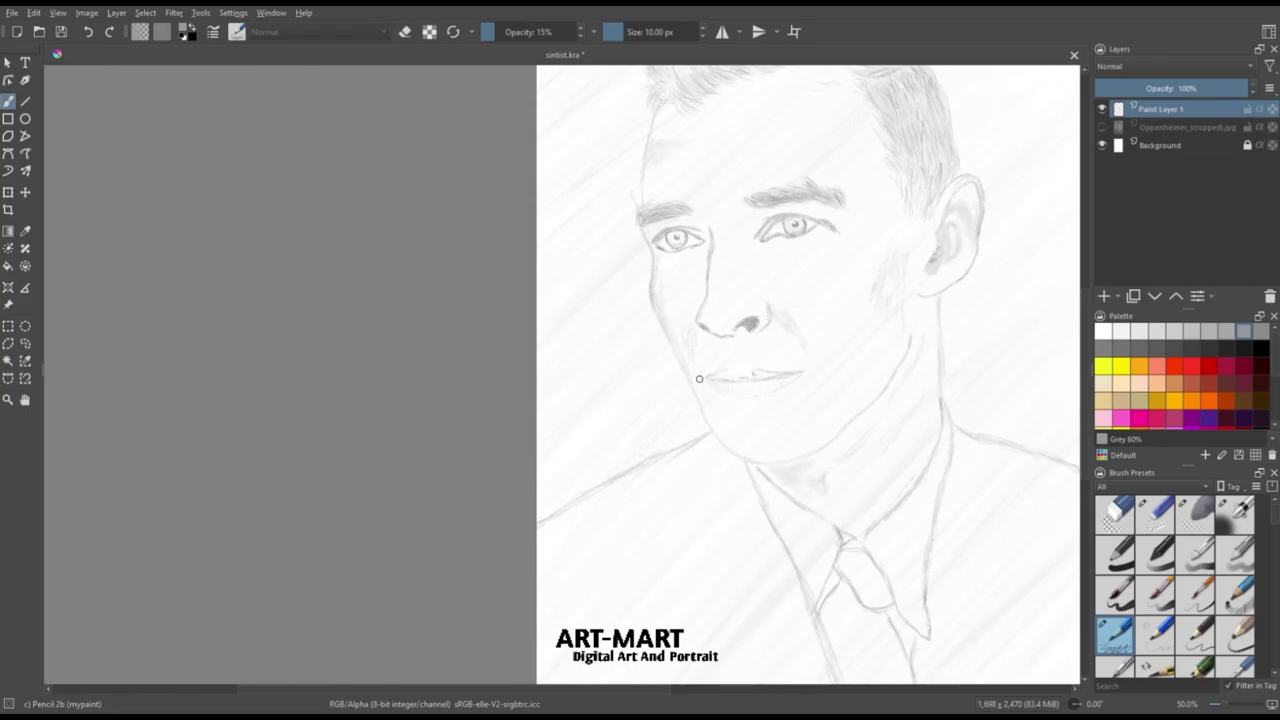
{"action": "key", "text": "bracketright"}
{"action": "left_click_drag", "start_coordinate": [811, 431], "coordinate": [832, 545]}
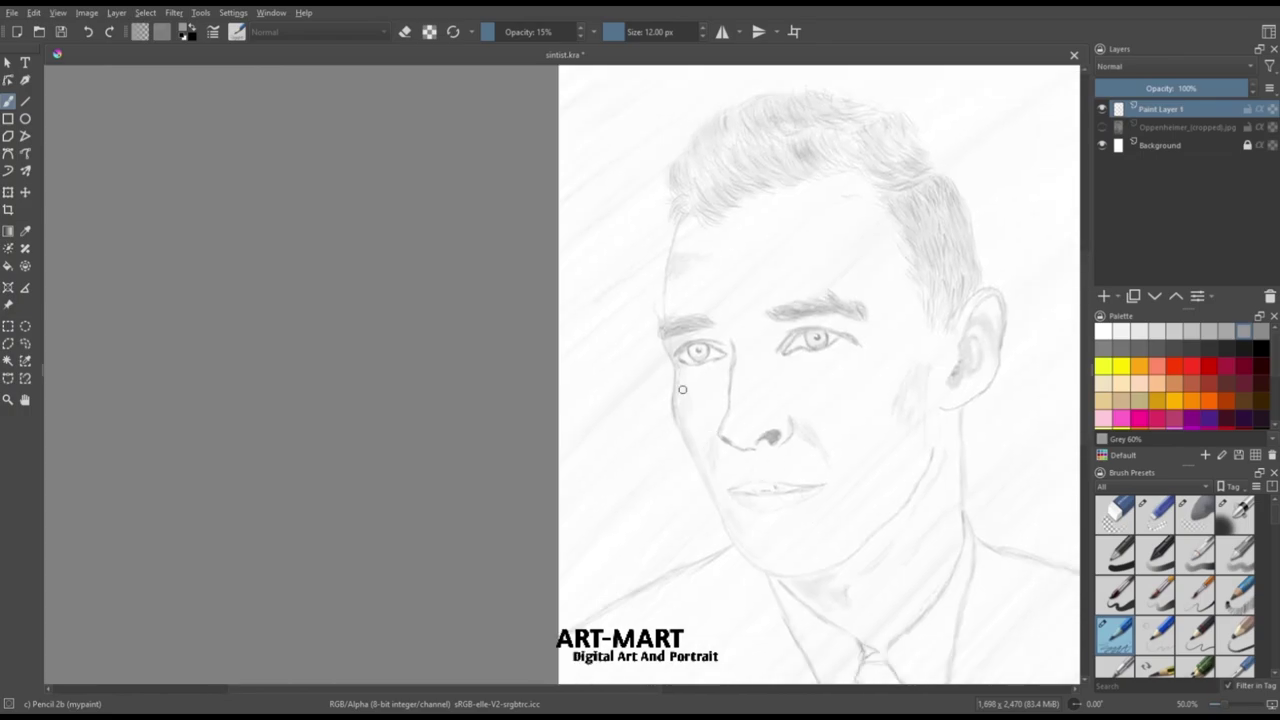
Shade around the eyes, the side of the nose and the right-hand cheek with the 12 px pencil.
{"action": "left_click_drag", "start_coordinate": [790, 405], "coordinate": [754, 351]}
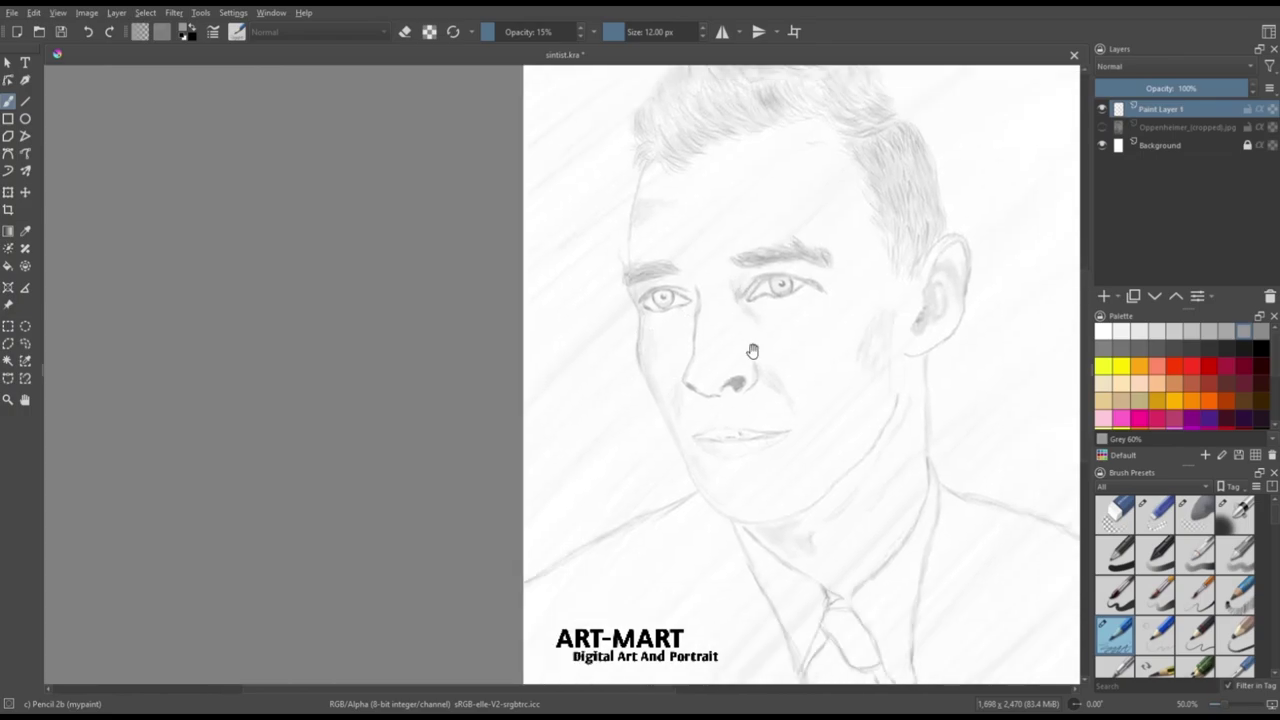
{"action": "mouse_move", "coordinate": [663, 277]}
{"action": "left_mouse_down"}
{"action": "mouse_move", "coordinate": [691, 295]}
{"action": "mouse_move", "coordinate": [686, 309]}
{"action": "left_mouse_up"}
{"action": "left_click_drag", "start_coordinate": [765, 365], "coordinate": [648, 320]}
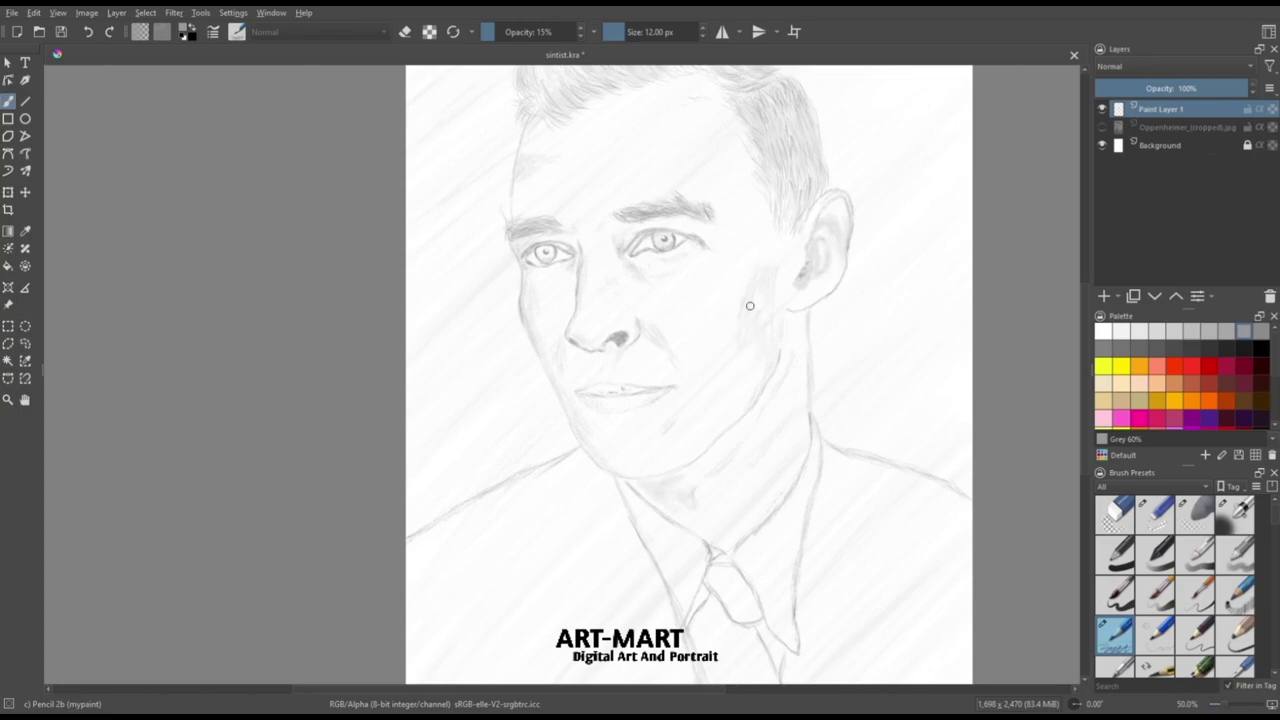
{"action": "left_click_drag", "start_coordinate": [759, 325], "coordinate": [777, 337]}
Soften the right-hand jawline with the 32 px Eraser Soft brush at 45% opacity, and return to the pencil.
{"action": "key", "text": "e"}
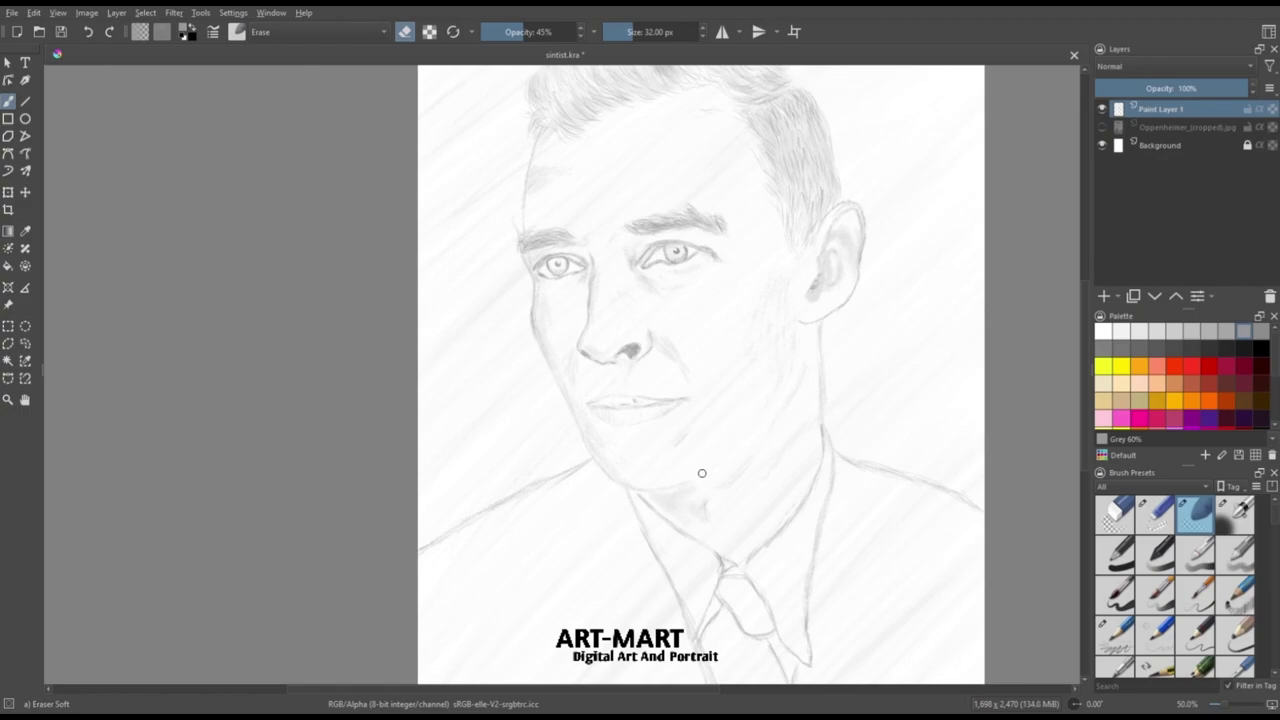
{"action": "key", "text": "/"}
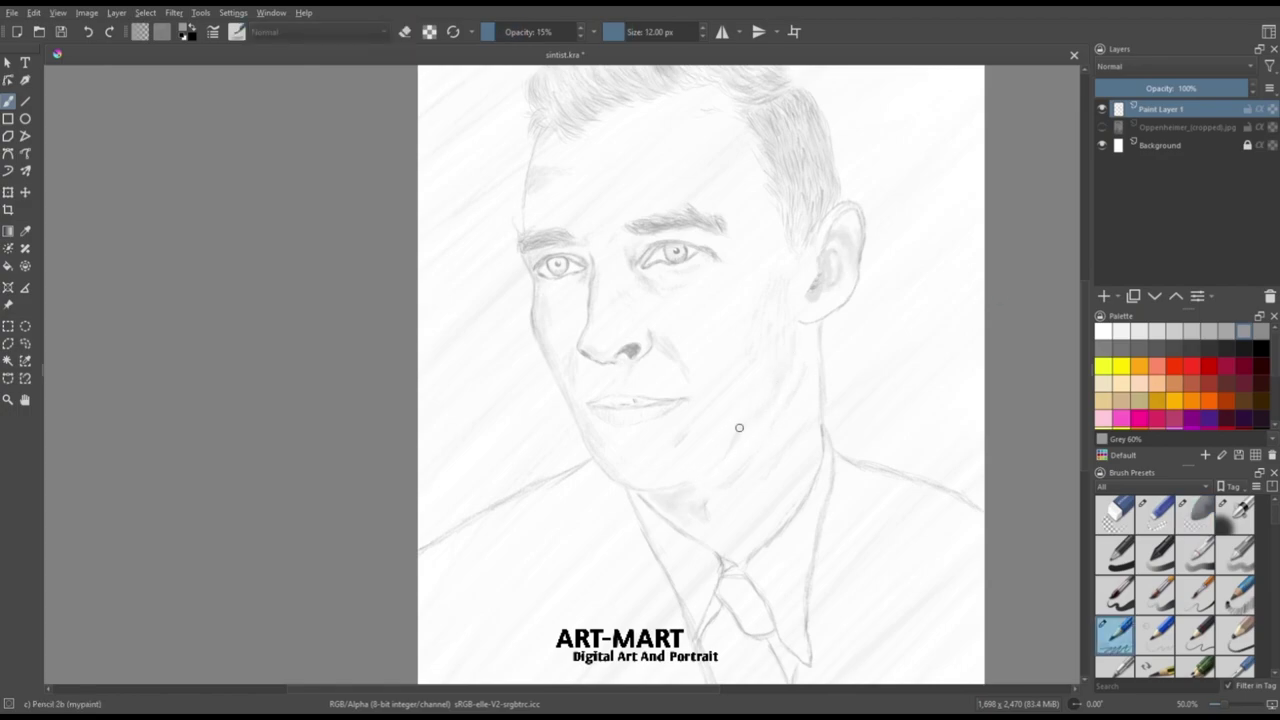
{"action": "key", "text": "slash"}
{"action": "key", "text": "slash"}
Reduce the pencil to 1 px and draw fine lower lashes on the left-hand eye.
{"action": "key", "text": "minus"}
{"action": "key", "text": "minus"}
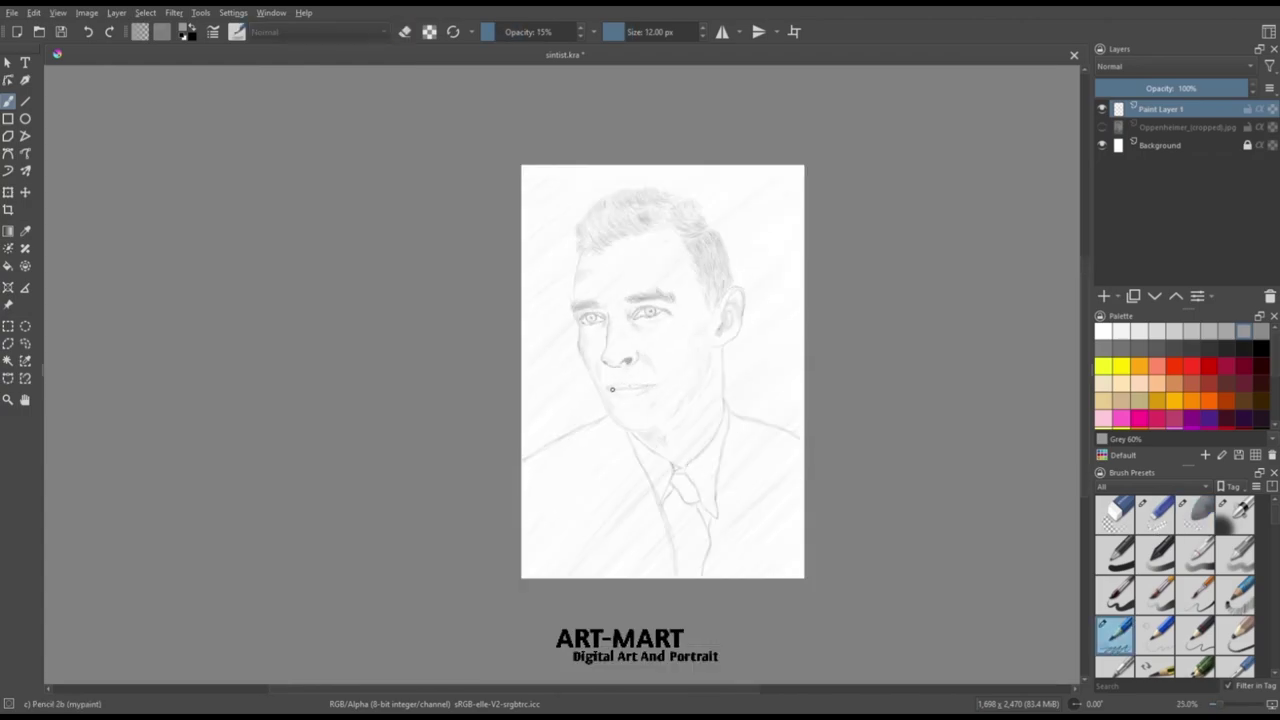
{"action": "left_click_drag", "start_coordinate": [652, 389], "coordinate": [724, 389]}
{"action": "key", "text": "plus"}
{"action": "key", "text": "plus"}
{"action": "key", "text": "plus"}
{"action": "key", "text": "plus"}
{"action": "left_click_drag", "start_coordinate": [953, 169], "coordinate": [760, 315]}
{"action": "key", "text": "bracketleft"}
{"action": "key", "text": "bracketleft"}
{"action": "key", "text": "bracketleft"}
{"action": "key", "text": "bracketleft"}
{"action": "key", "text": "bracketleft"}
{"action": "key", "text": "bracketleft"}
{"action": "key", "text": "bracketleft"}
{"action": "key", "text": "bracketleft"}
{"action": "key", "text": "bracketleft"}
{"action": "key", "text": "bracketleft"}
{"action": "key", "text": "bracketleft"}
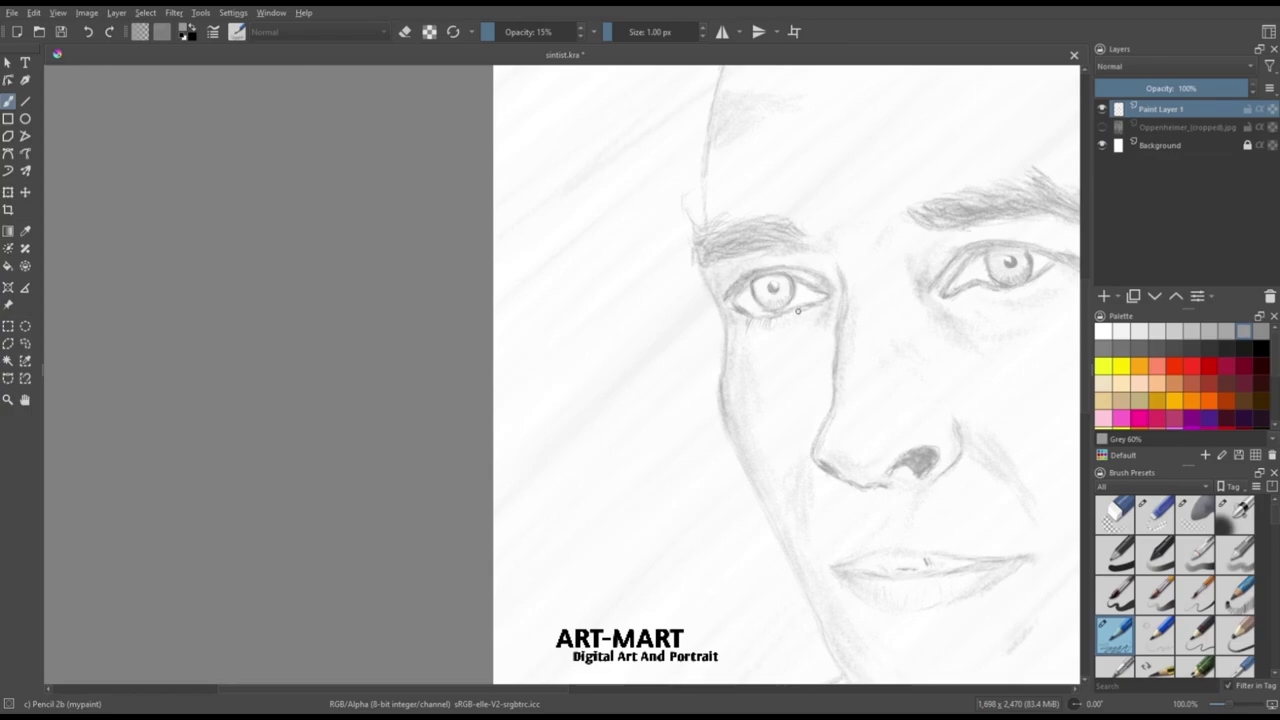
Add fine lower lashes to the right-hand eye with the 1 px pencil.
{"action": "key", "text": "minus"}
{"action": "key", "text": "minus"}
{"action": "key", "text": "minus"}
{"action": "key", "text": "plus"}
{"action": "key", "text": "plus"}
{"action": "key", "text": "plus"}
{"action": "key", "text": "plus"}
{"action": "key", "text": "plus"}
{"action": "left_click_drag", "start_coordinate": [877, 331], "coordinate": [488, 354]}
{"action": "key", "text": "minus"}
{"action": "key", "text": "minus"}
{"action": "key", "text": "minus"}
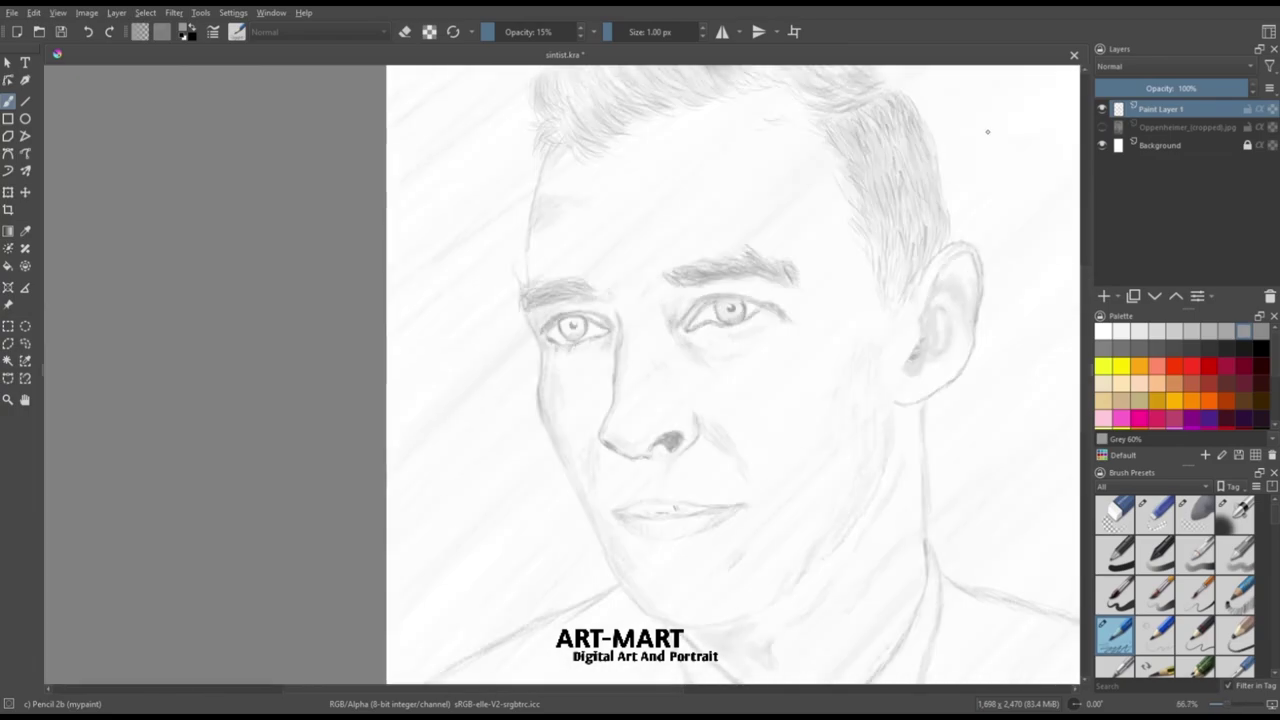
{"action": "key", "text": "plus"}
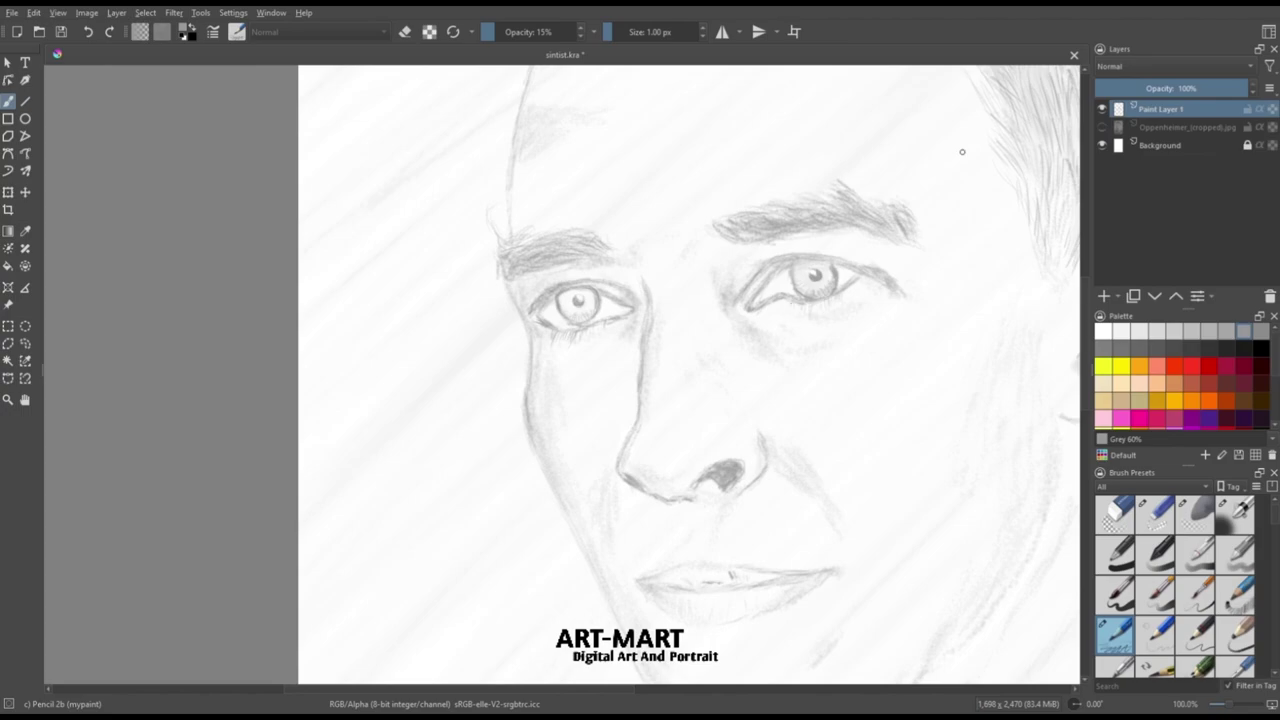
{"action": "key", "text": "minus"}
{"action": "key", "text": "minus"}
{"action": "key", "text": "plus"}
{"action": "key", "text": "plus"}
Switch to the Airbrush Soft brush at 11 px in Grey 80% and softly shade the right-hand eye.
{"action": "mouse_move", "coordinate": [696, 339]}
{"action": "left_mouse_down"}
{"action": "mouse_move", "coordinate": [903, 146]}
{"action": "mouse_move", "coordinate": [806, 260]}
{"action": "left_mouse_up"}
{"action": "left_click", "coordinate": [1235, 515]}
{"action": "left_click", "coordinate": [1174, 331]}
{"action": "key", "text": "bracketleft"}
{"action": "key", "text": "bracketleft"}
{"action": "key", "text": "bracketleft"}
{"action": "key", "text": "bracketleft"}
{"action": "key", "text": "bracketleft"}
{"action": "key", "text": "bracketleft"}
{"action": "key", "text": "bracketleft"}
{"action": "key", "text": "bracketleft"}
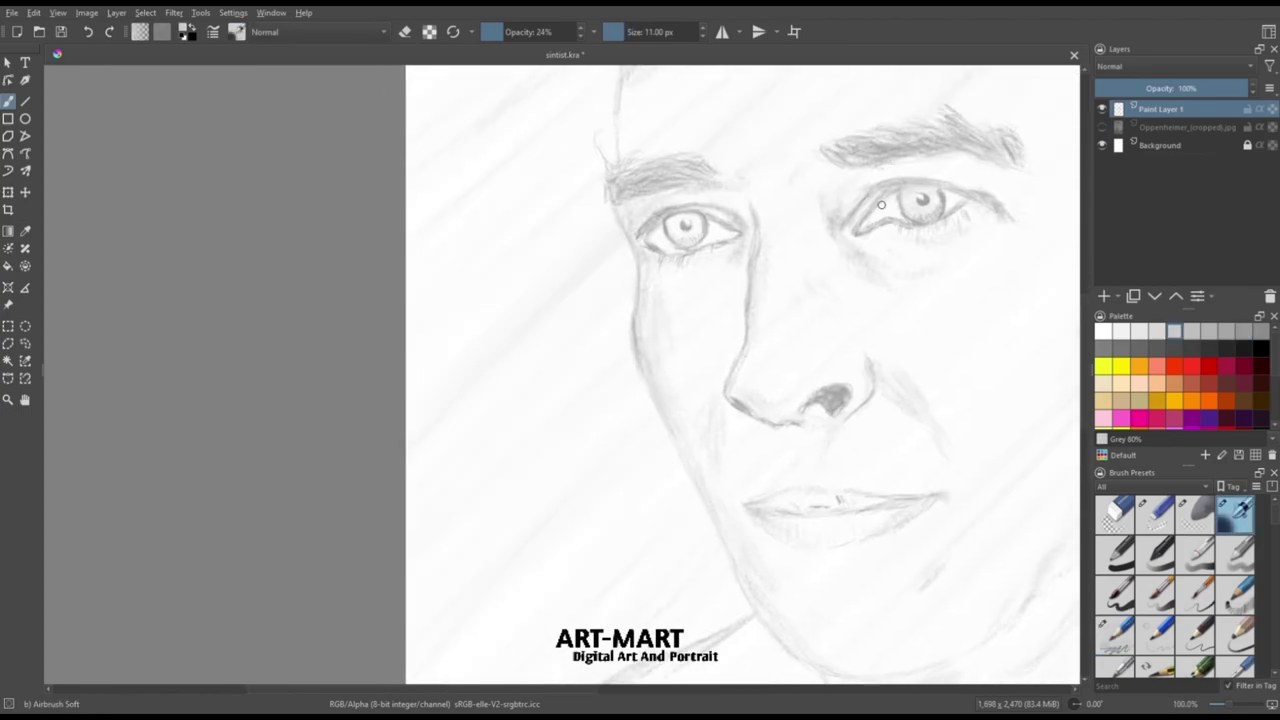
{"action": "key", "text": "minus"}
{"action": "key", "text": "minus"}
{"action": "key", "text": "minus"}
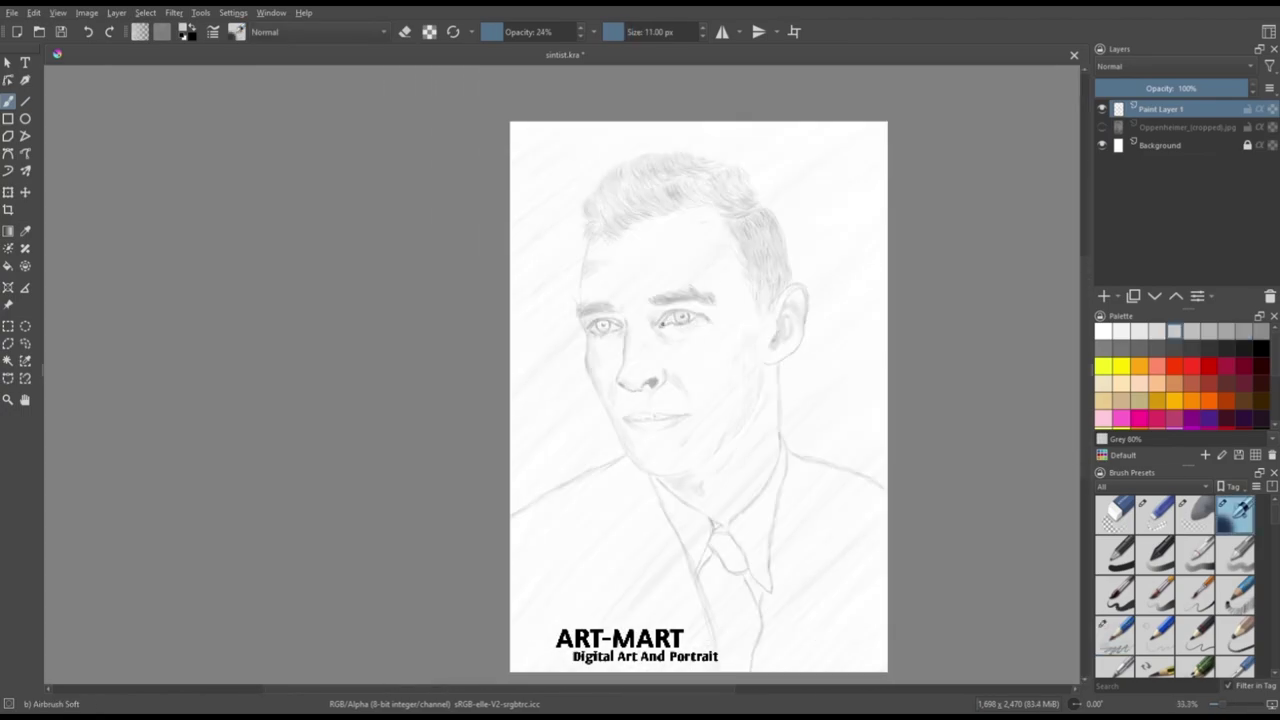
Return to the Pencil 2b brush at 8 px in Grey 60% and add faint strokes to the face and forehead.
{"action": "key", "text": "slash"}
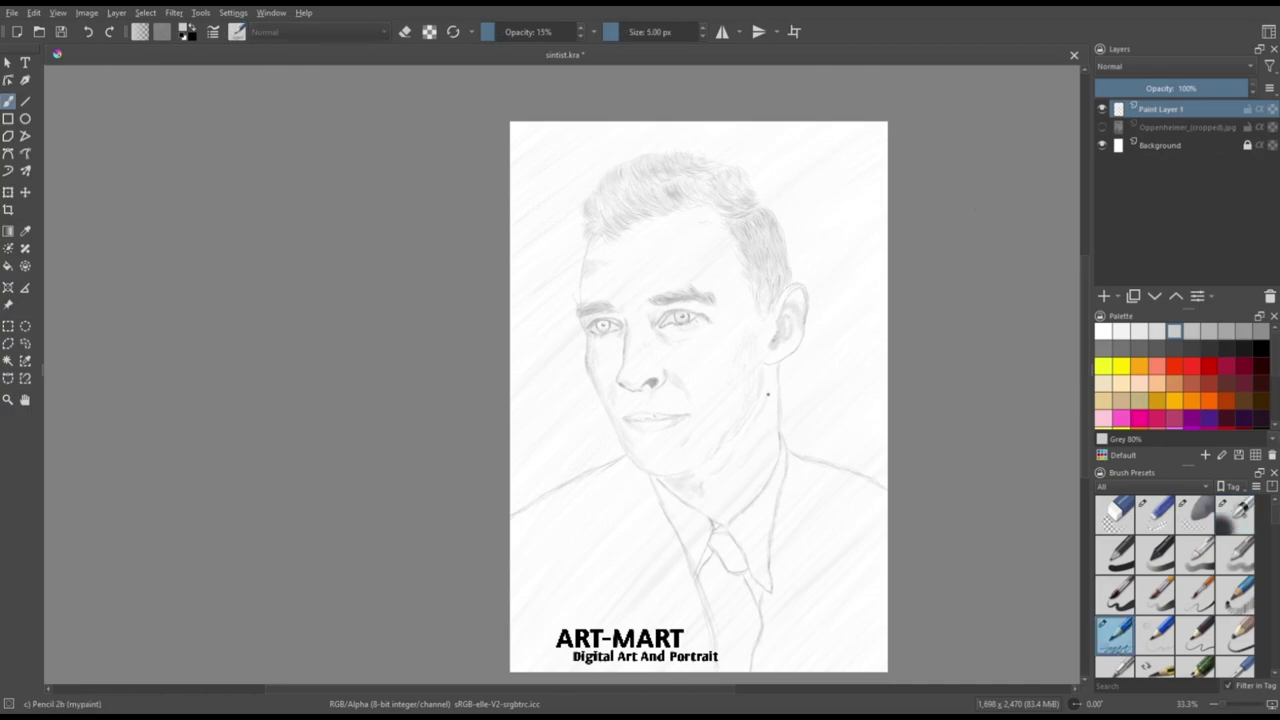
{"action": "key", "text": "plus"}
{"action": "key", "text": "plus"}
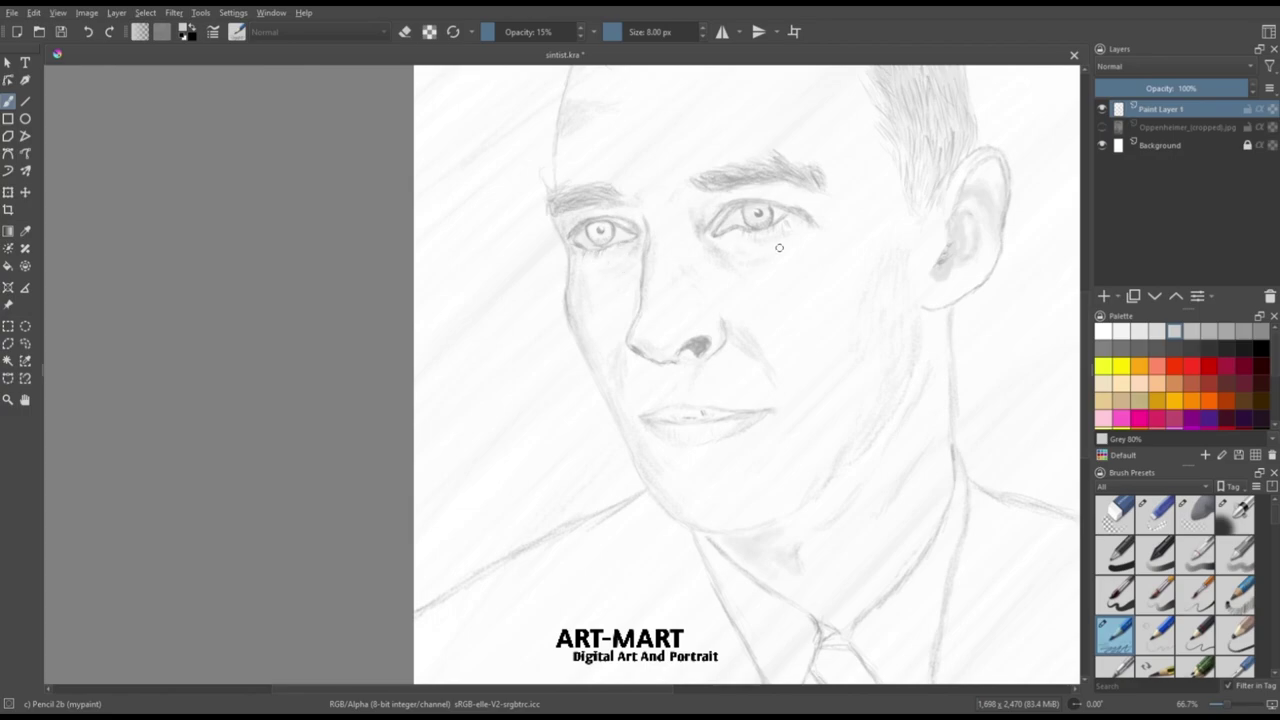
{"action": "left_click", "coordinate": [1243, 331]}
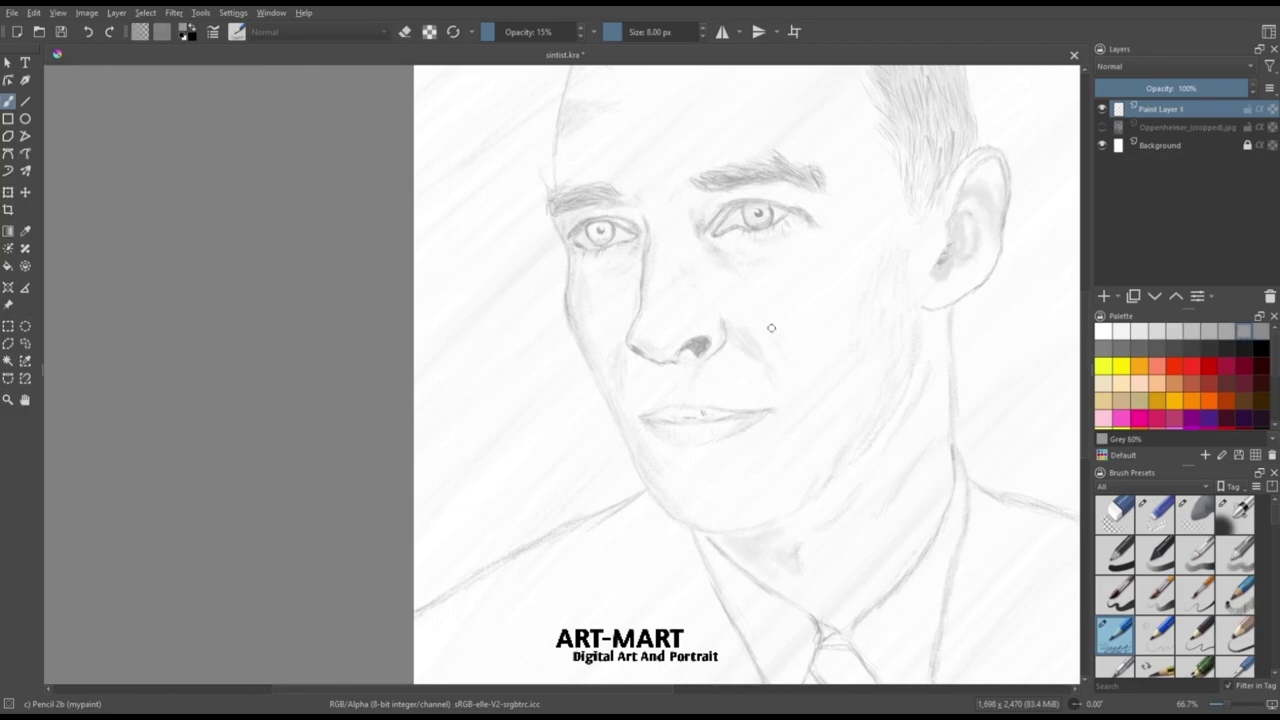
{"action": "key", "text": "minus"}
{"action": "key", "text": "minus"}
{"action": "key", "text": "minus"}
{"action": "key", "text": "plus"}
{"action": "key", "text": "plus"}
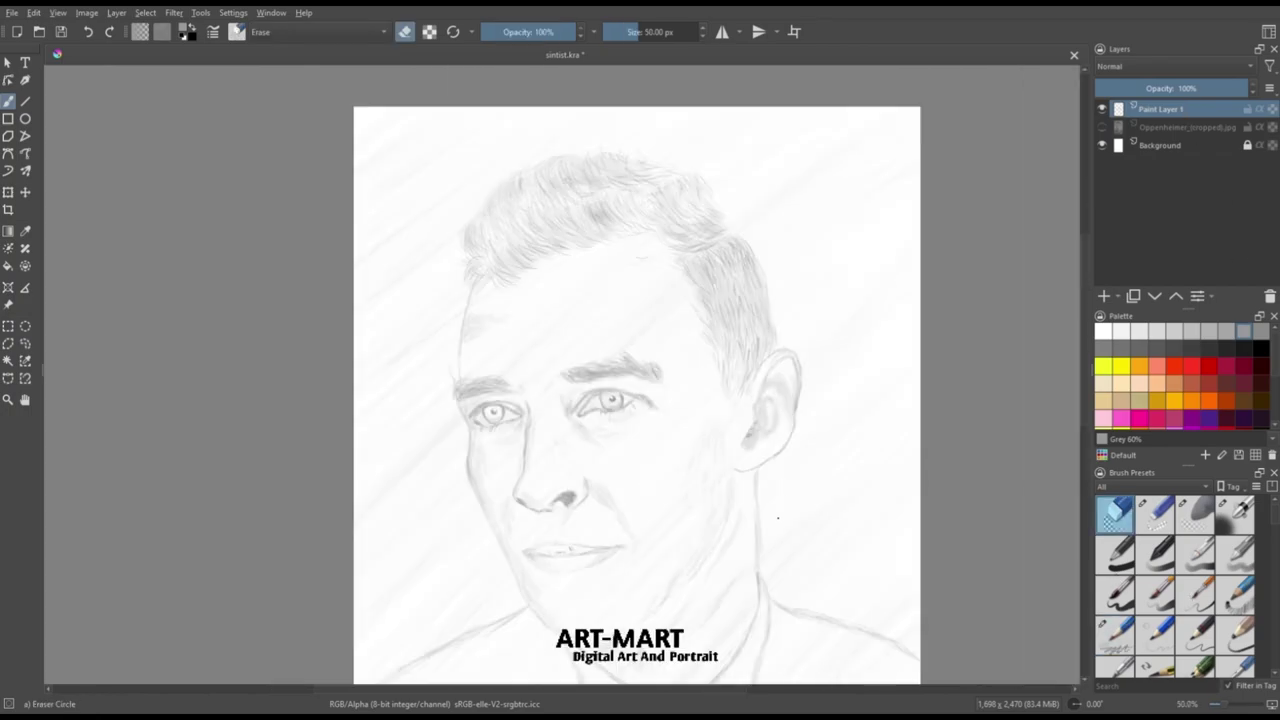
Enlarge the Eraser Soft brush to 96 px at 45% opacity and lighten the background strokes beside the head.
{"action": "key", "text": "bracketright"}
{"action": "key", "text": "bracketright"}
{"action": "key", "text": "bracketright"}
{"action": "key", "text": "bracketright"}
{"action": "key", "text": "bracketright"}
{"action": "key", "text": "bracketright"}
{"action": "key", "text": "bracketright"}
{"action": "key", "text": "bracketright"}
{"action": "left_click", "coordinate": [1195, 515]}
{"action": "key", "text": "bracketright"}
{"action": "key", "text": "bracketright"}
{"action": "key", "text": "bracketright"}
{"action": "key", "text": "bracketright"}
{"action": "key", "text": "bracketright"}
{"action": "key", "text": "bracketright"}
{"action": "key", "text": "bracketright"}
{"action": "key", "text": "bracketright"}
{"action": "key", "text": "bracketright"}
{"action": "key", "text": "bracketright"}
{"action": "key", "text": "bracketright"}
{"action": "key", "text": "bracketright"}
{"action": "key", "text": "bracketright"}
{"action": "key", "text": "bracketright"}
{"action": "key", "text": "bracketright"}
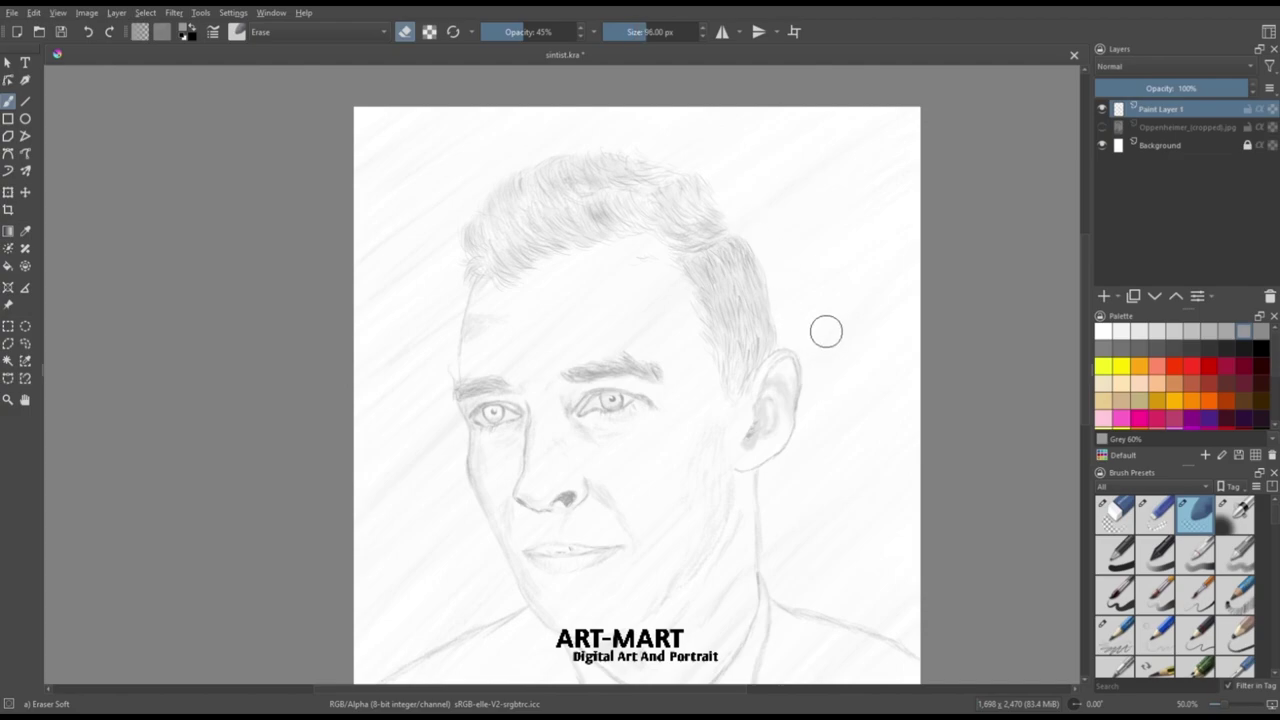
{"action": "left_click", "coordinate": [538, 32]}
{"action": "key", "text": "minus"}
{"action": "key", "text": "minus"}
{"action": "key", "text": "minus"}
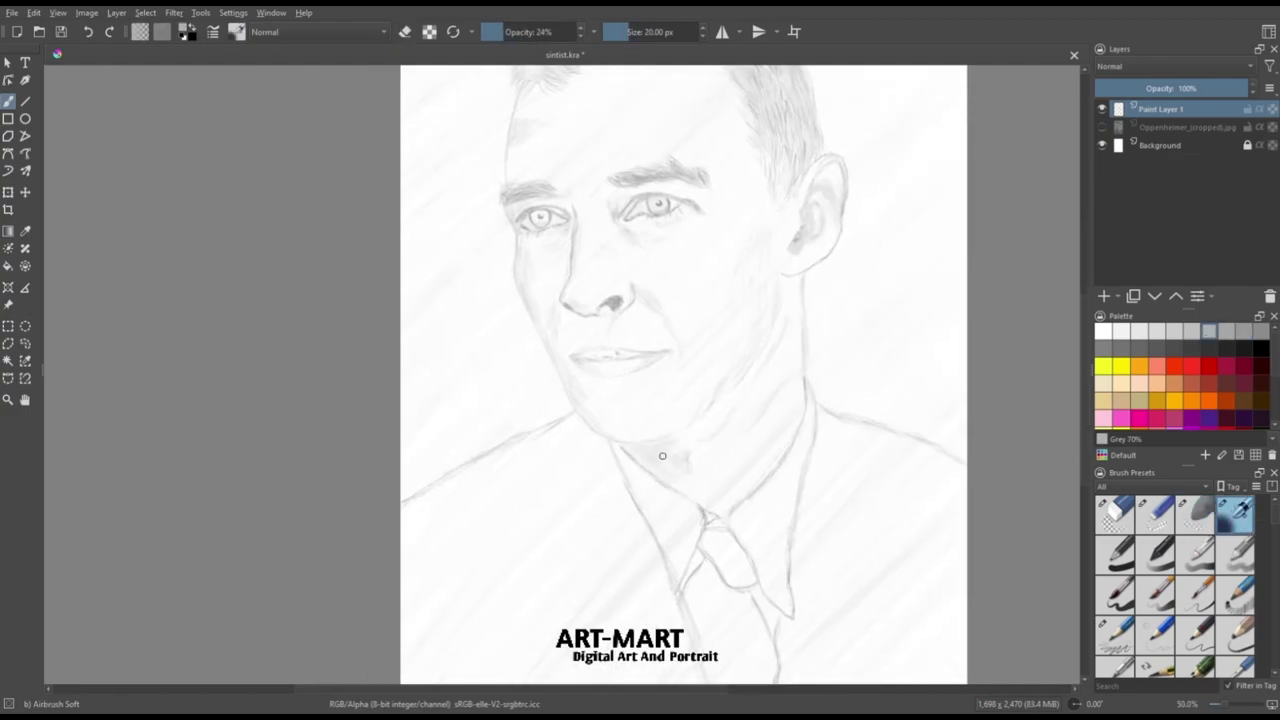
Shade the area under the chin and the shirt collar, and outline the jacket's notched right-hand lapel.
{"action": "key", "text": "bracketright"}
{"action": "key", "text": "bracketright"}
{"action": "key", "text": "bracketright"}
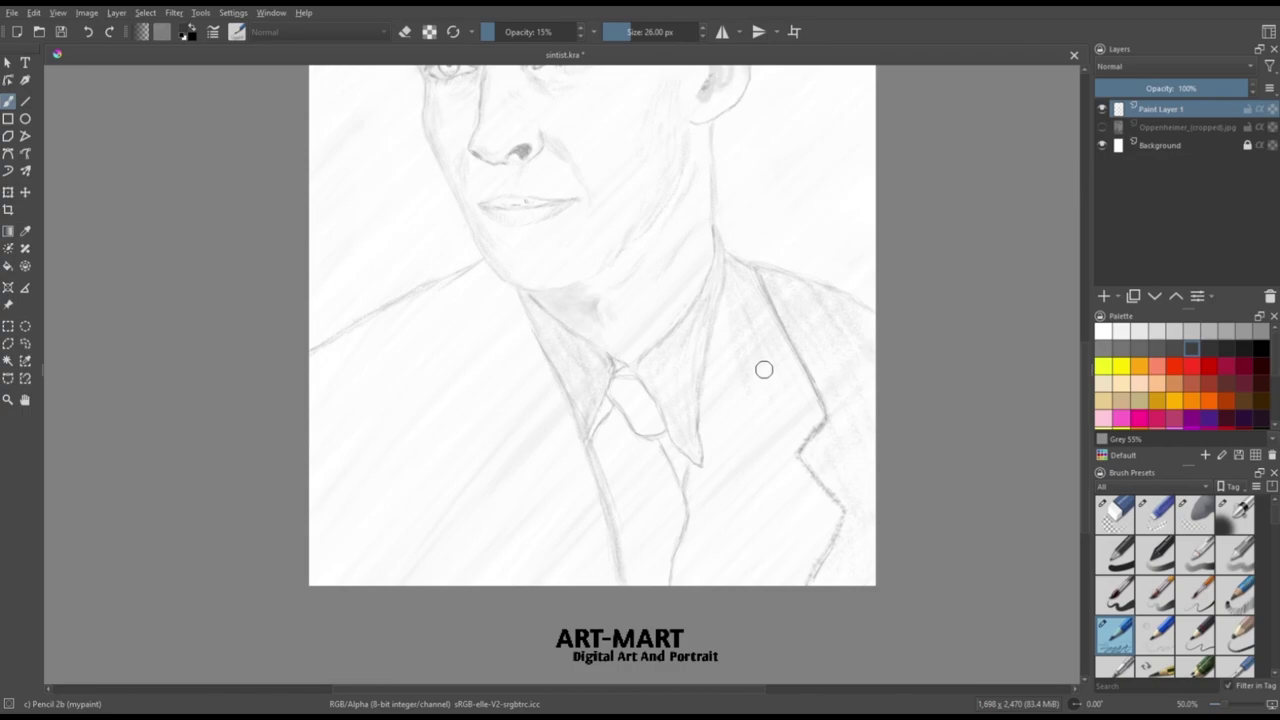
Enlarge the Pencil 2b brush to 30 px and lightly shade the jacket in Grey 55%.
{"action": "key", "text": "bracketright"}
{"action": "key", "text": "bracketright"}
{"action": "key", "text": "bracketright"}
{"action": "key", "text": "bracketright"}
{"action": "key", "text": "bracketright"}
{"action": "key", "text": "bracketright"}
{"action": "key", "text": "ctrl+minus"}
{"action": "key", "text": "ctrl+minus"}
{"action": "key", "text": "ctrl+minus"}
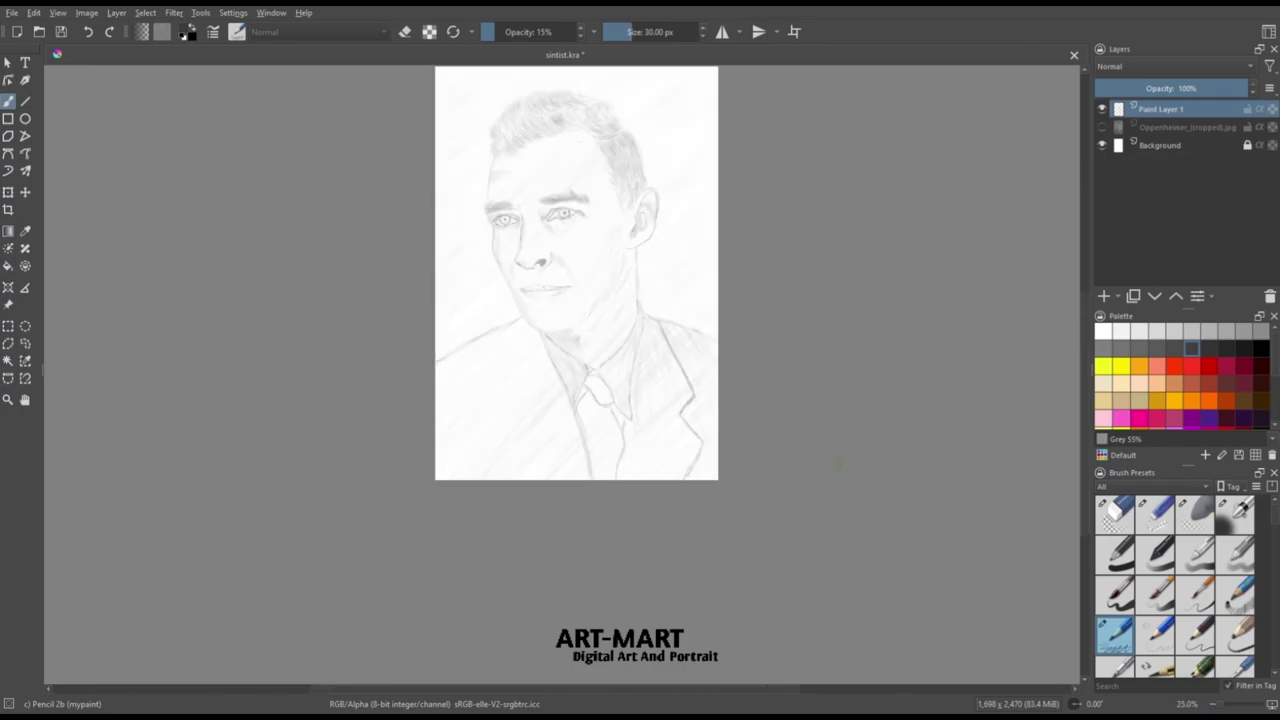